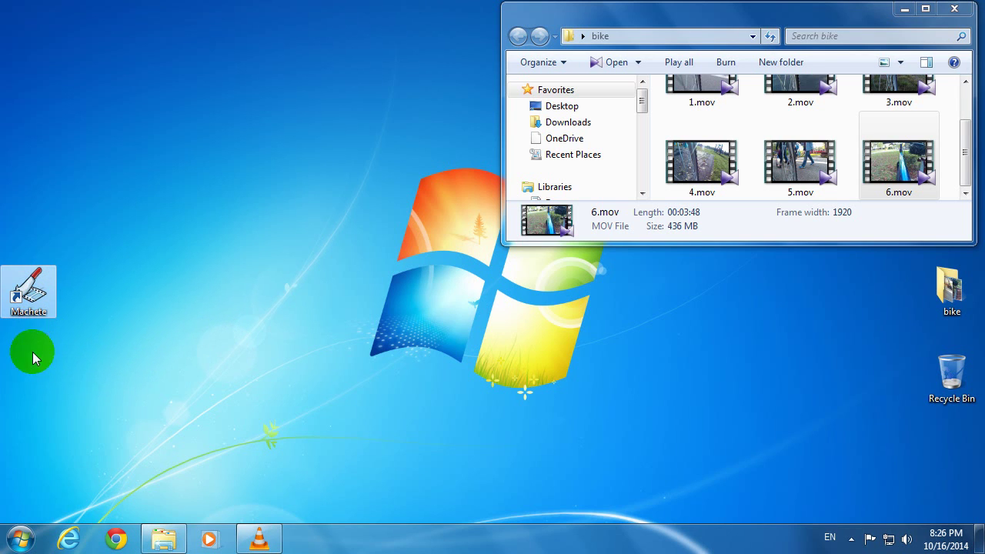
Step: Launch Machete from its desktop shortcut and dismiss the trial Reminder dialog
double_click(31, 292)
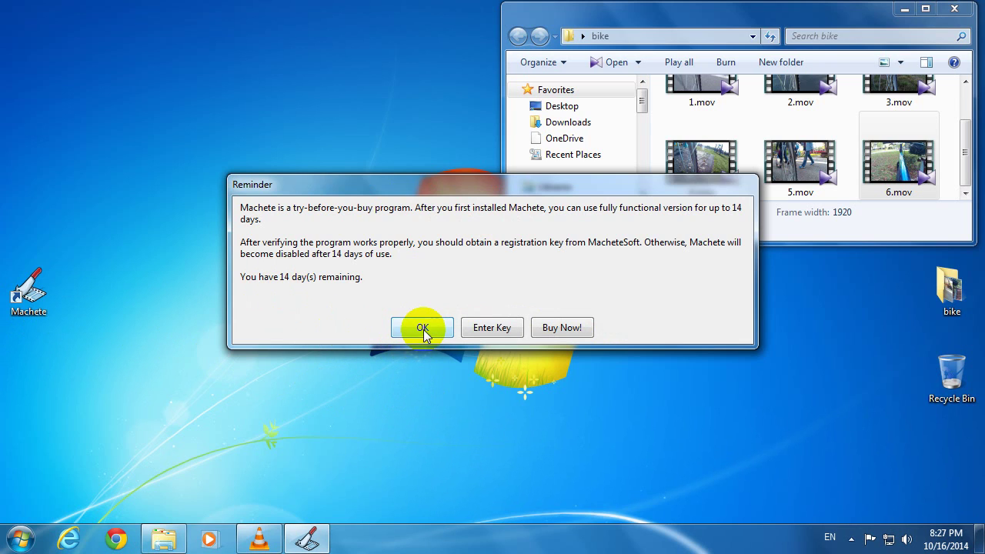
left_click(423, 330)
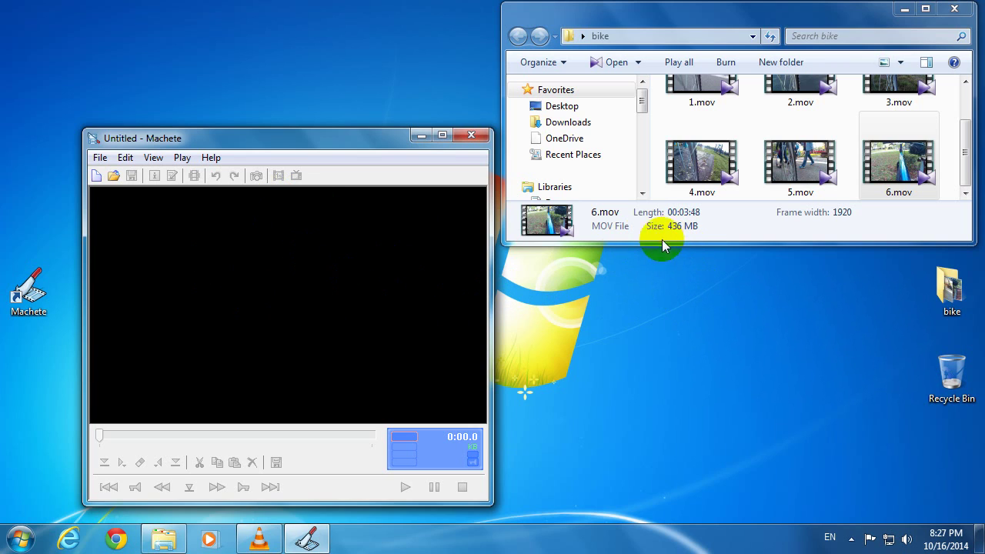
Step: Load 6.mov (3:48.3) into Machete and preview it around 1:20–1:57, then stop playback
mouse_move(890, 169)
left_mouse_down()
mouse_move(890, 224)
mouse_move(737, 280)
mouse_move(650, 296)
mouse_move(508, 299)
mouse_move(297, 341)
left_mouse_up()
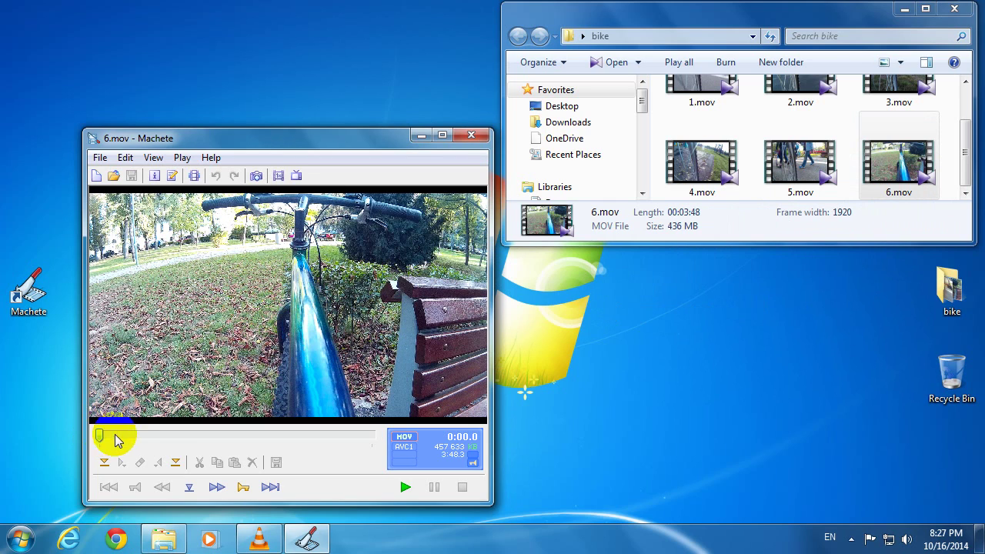
left_click(166, 436)
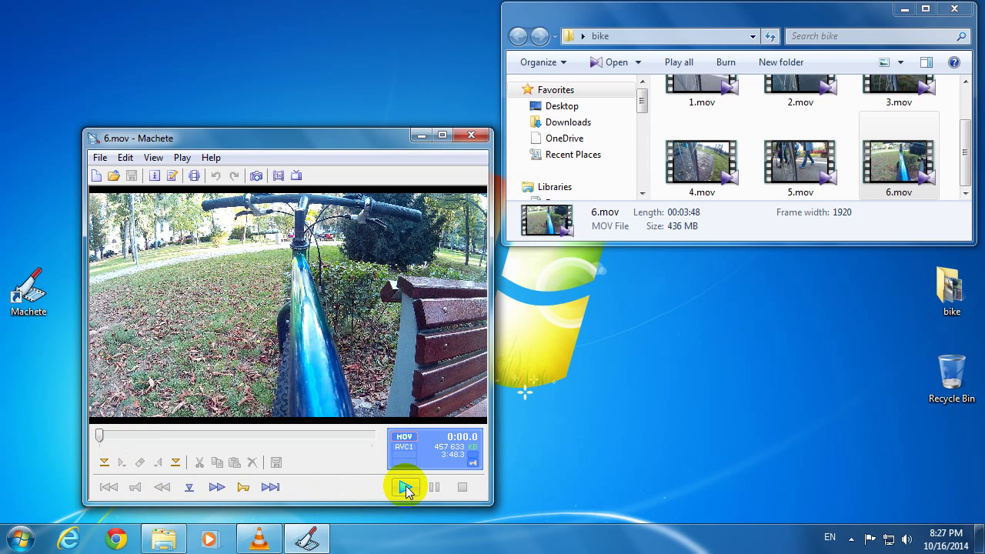
left_click(403, 488)
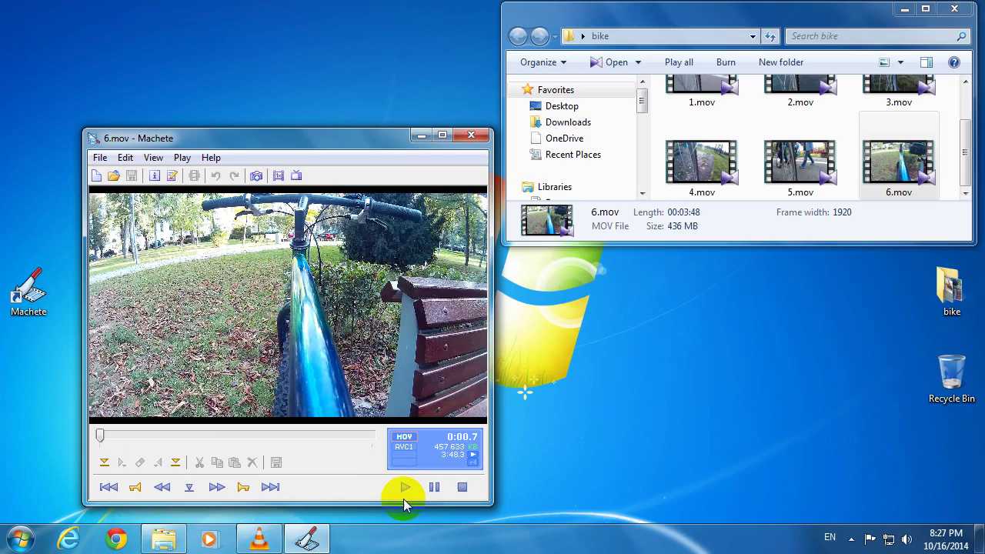
left_click(195, 436)
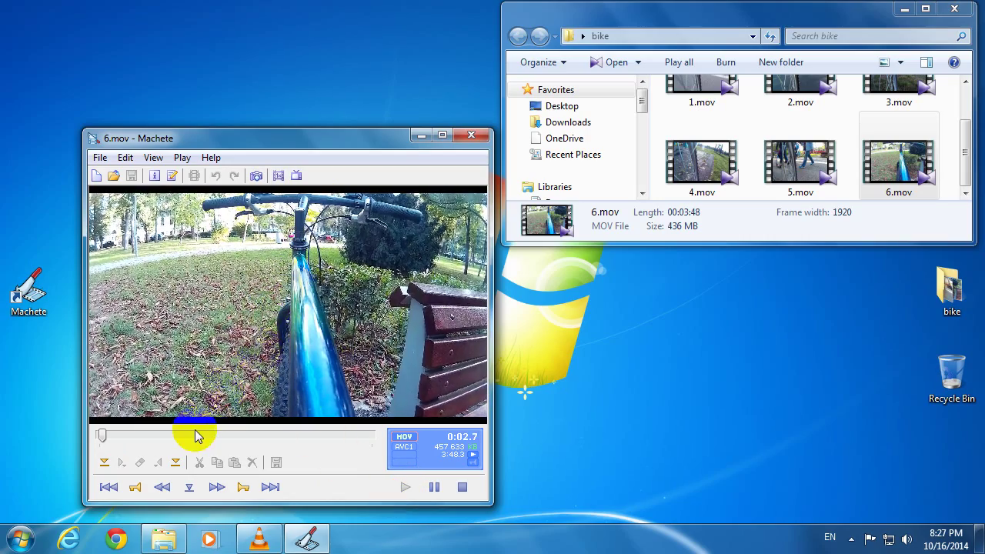
left_click_drag(194, 436, 238, 439)
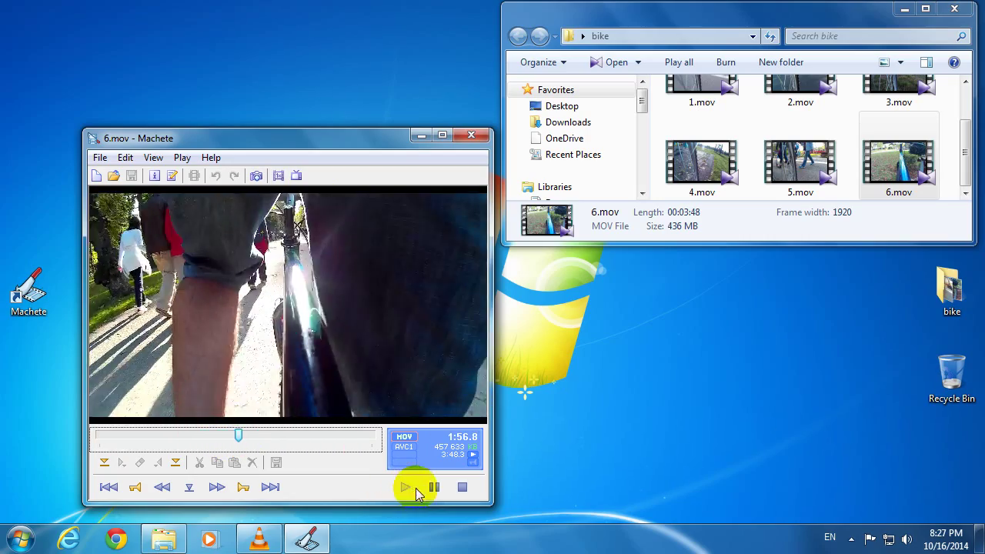
left_click(462, 488)
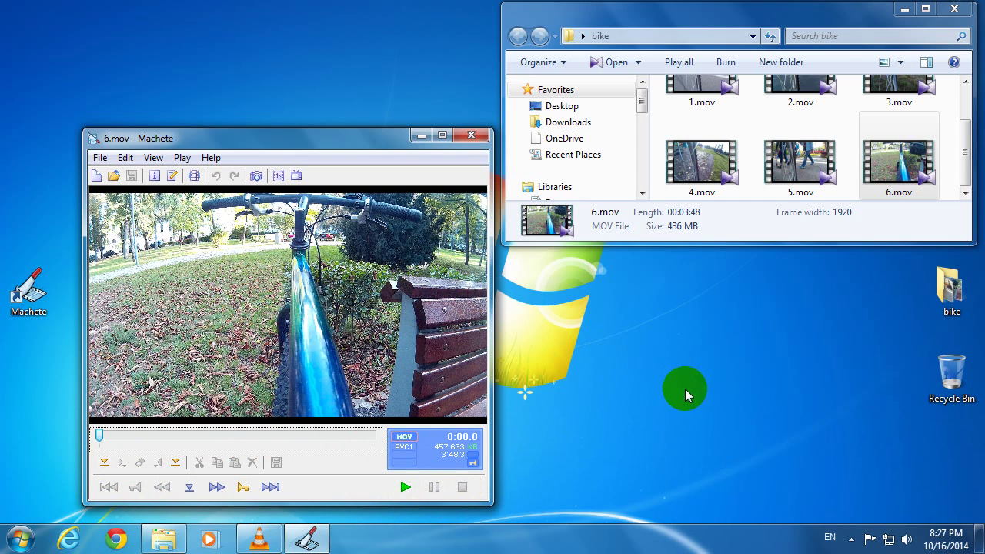
Step: In VLC, set up a Convert / Save job with 6.mov as the source file
left_click(259, 541)
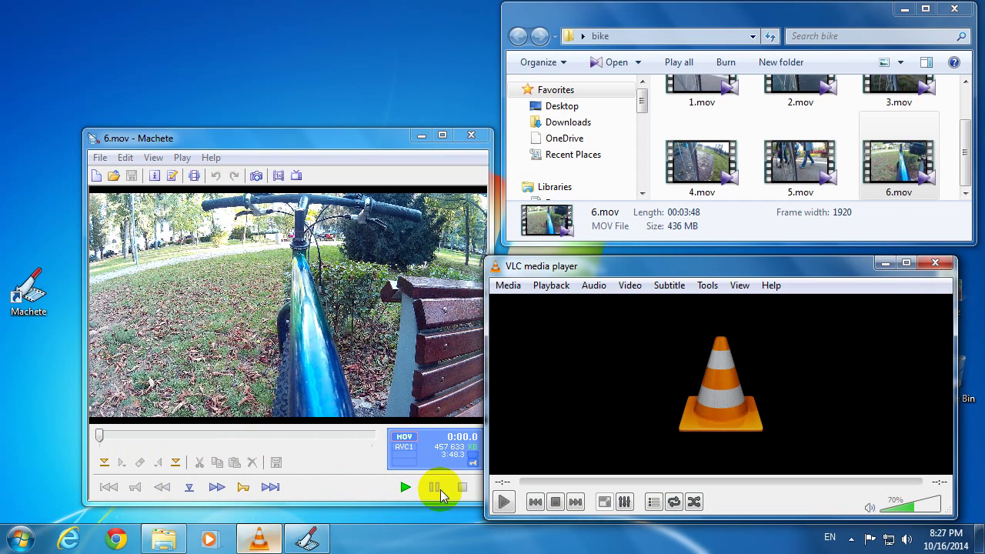
left_click(507, 285)
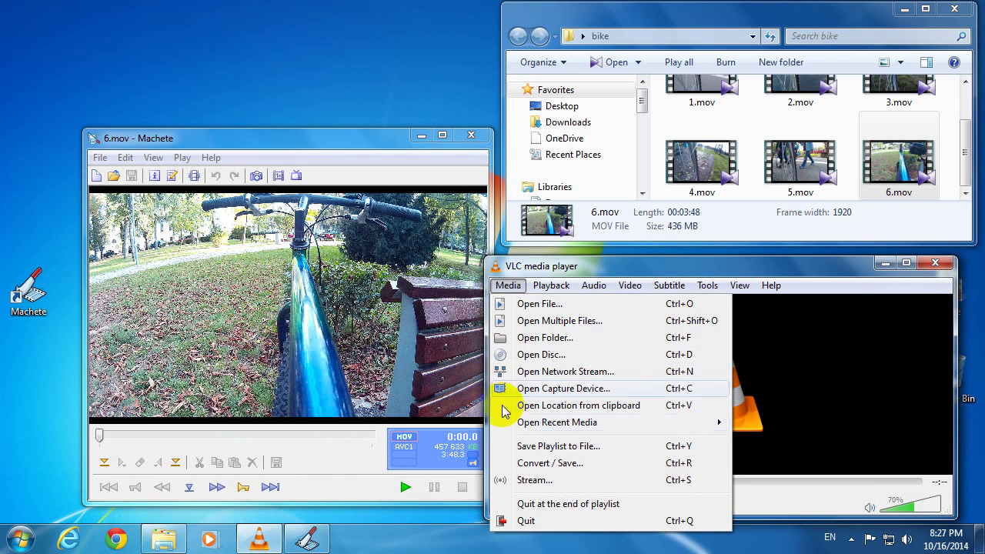
left_click(587, 463)
mouse_move(892, 152)
left_mouse_down()
mouse_move(929, 171)
mouse_move(718, 282)
mouse_move(707, 334)
mouse_move(682, 326)
mouse_move(690, 317)
left_mouse_up()
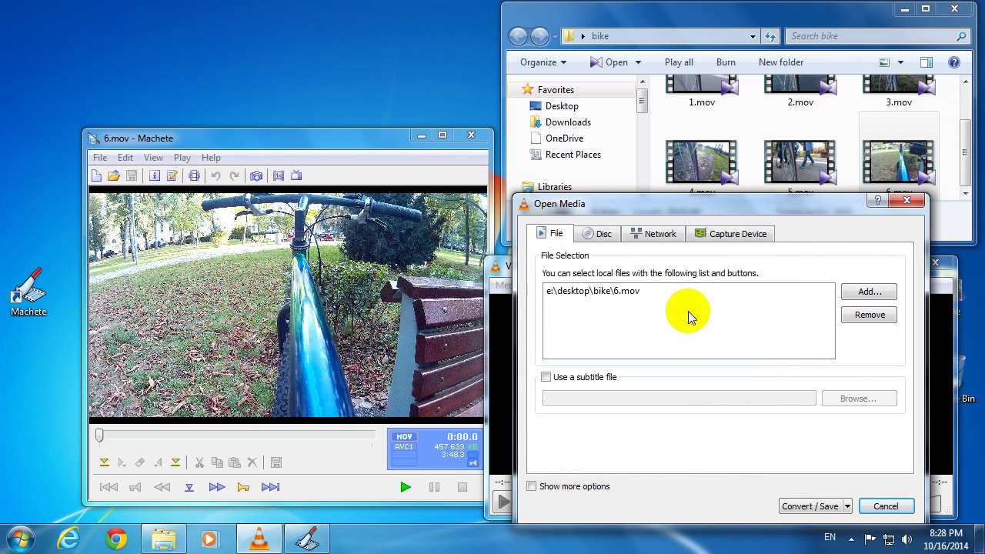
left_click(823, 508)
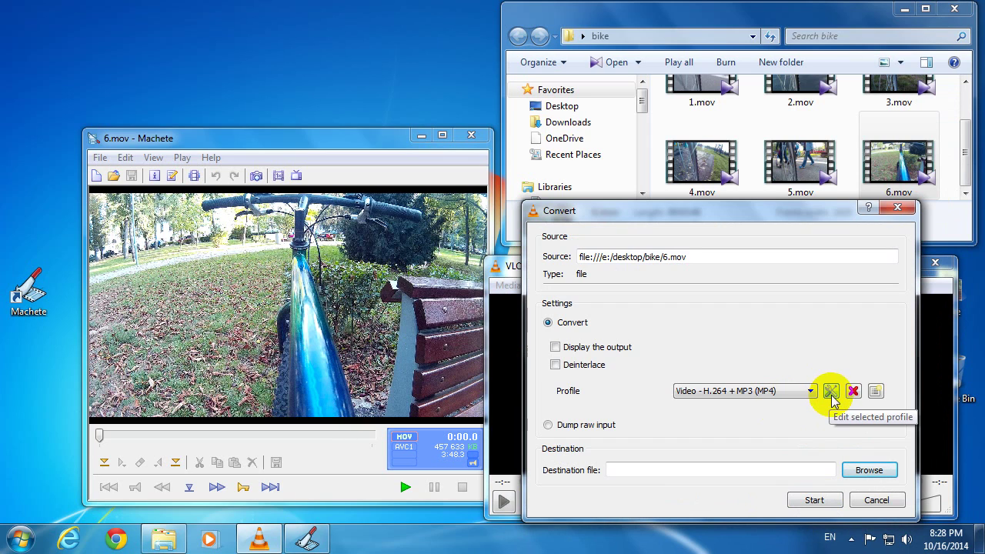
Step: Edit the conversion profile to AVI encapsulation, keeping the original video and audio tracks
left_click(830, 392)
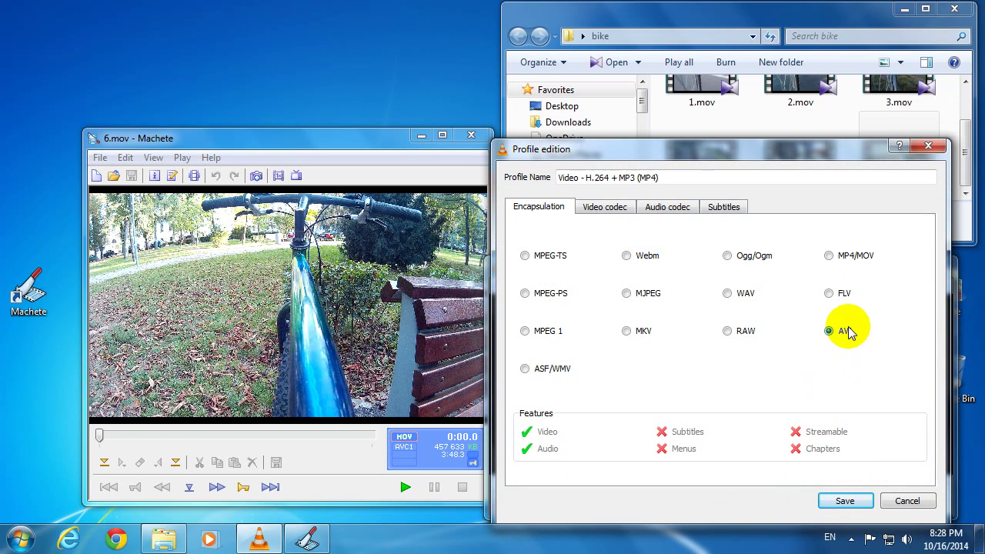
left_click(607, 210)
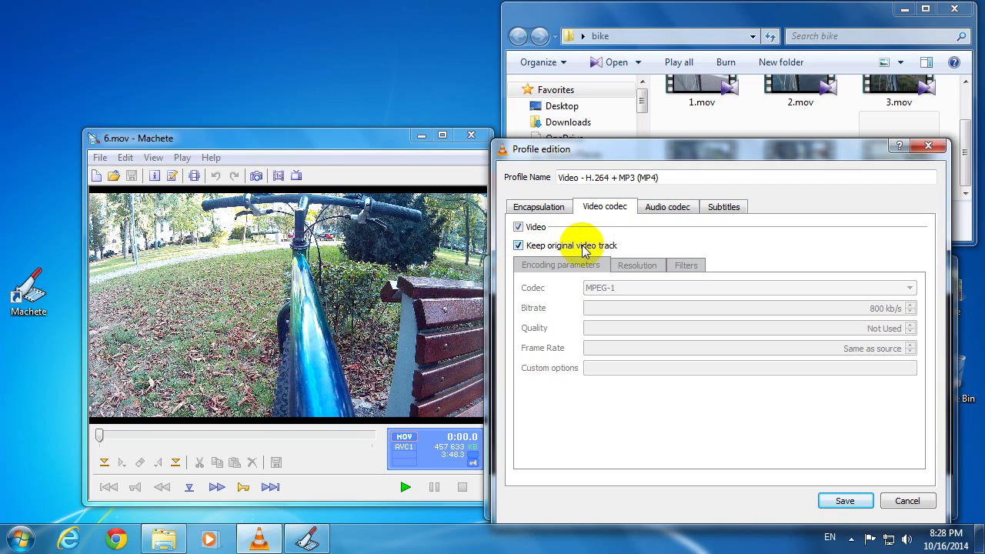
left_click(667, 213)
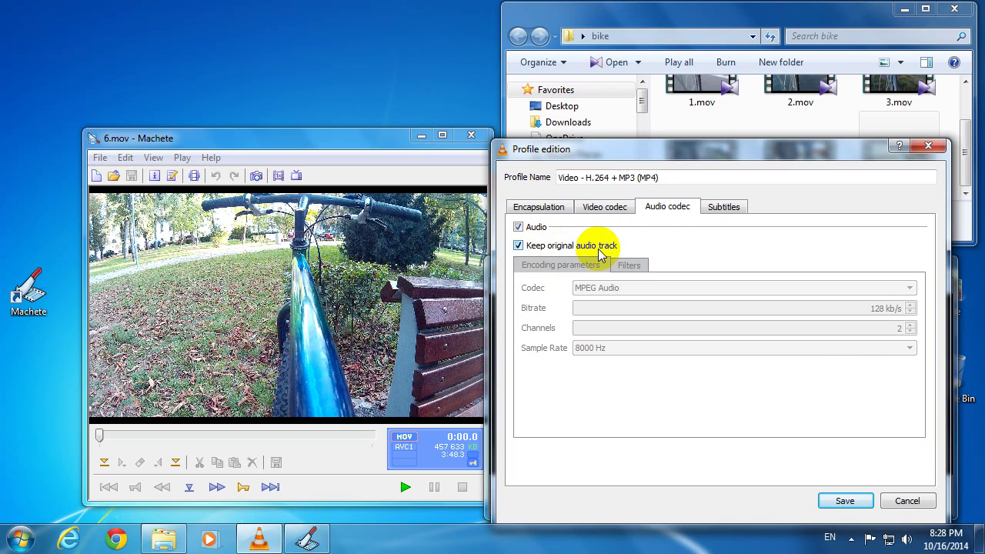
left_click(846, 501)
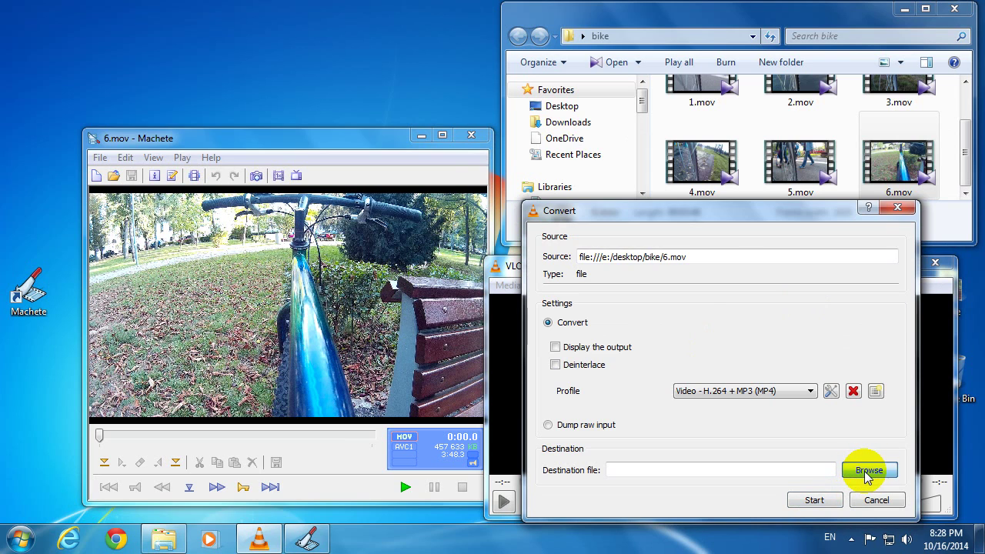
Step: Set the output file to 6.avi on the Desktop and start the conversion
left_click(867, 475)
scroll(591, 219, "up", 1)
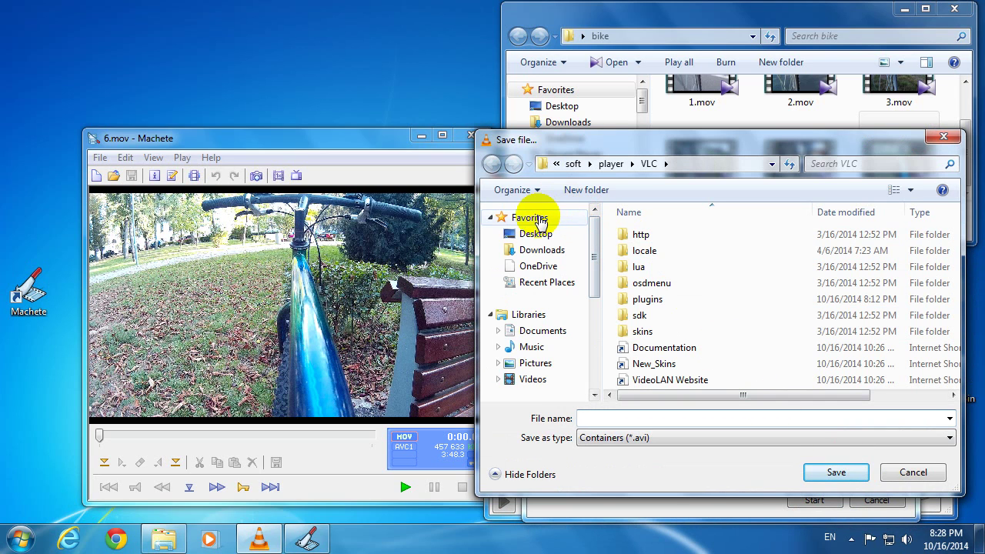
left_click(538, 233)
left_click(620, 419)
type("6")
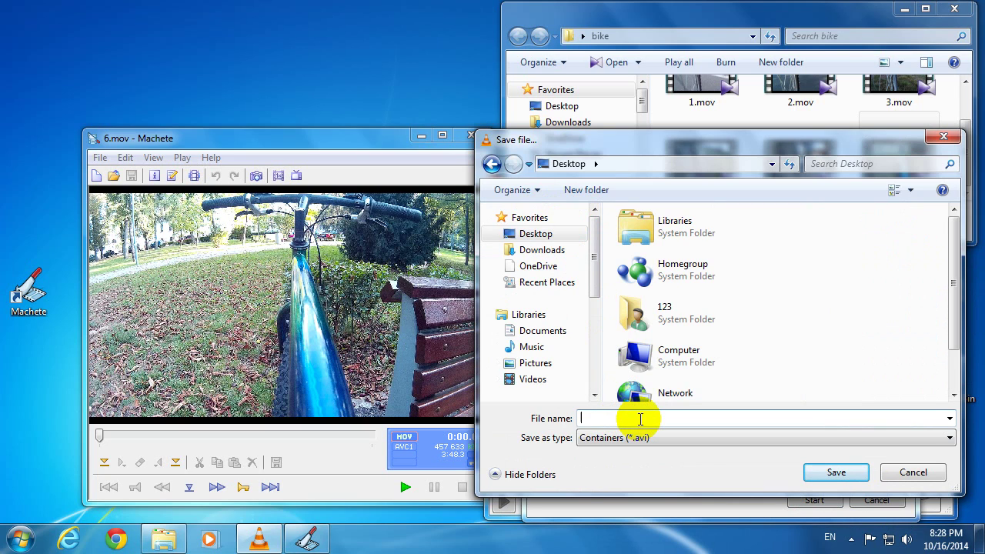
left_click(837, 474)
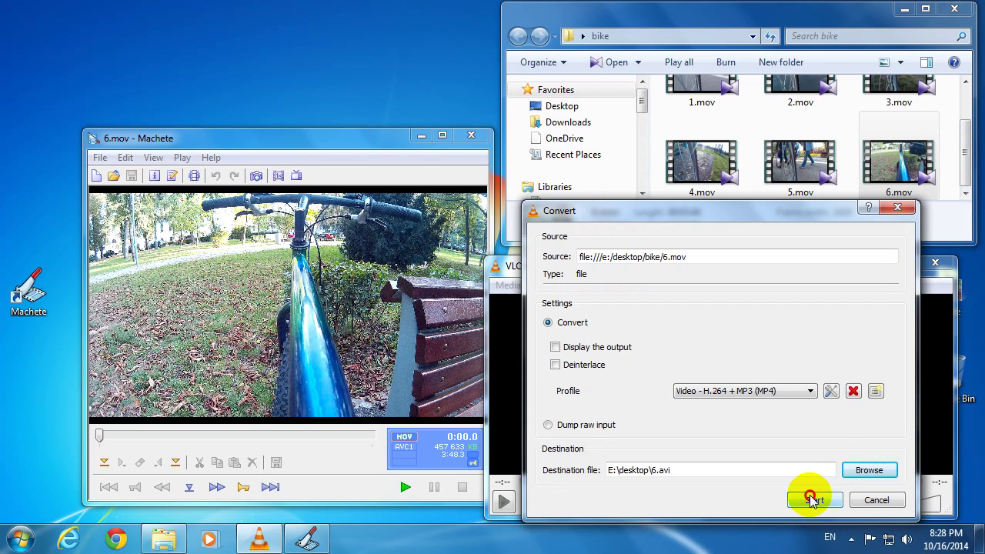
left_click(811, 499)
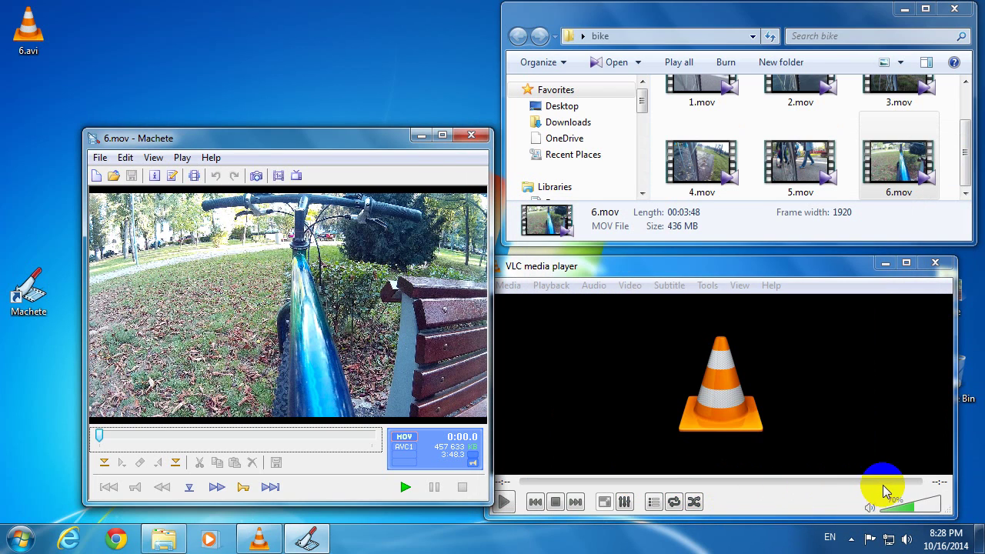
Step: Minimize VLC and drag 6.avi from the desktop into Machete
left_click(760, 372)
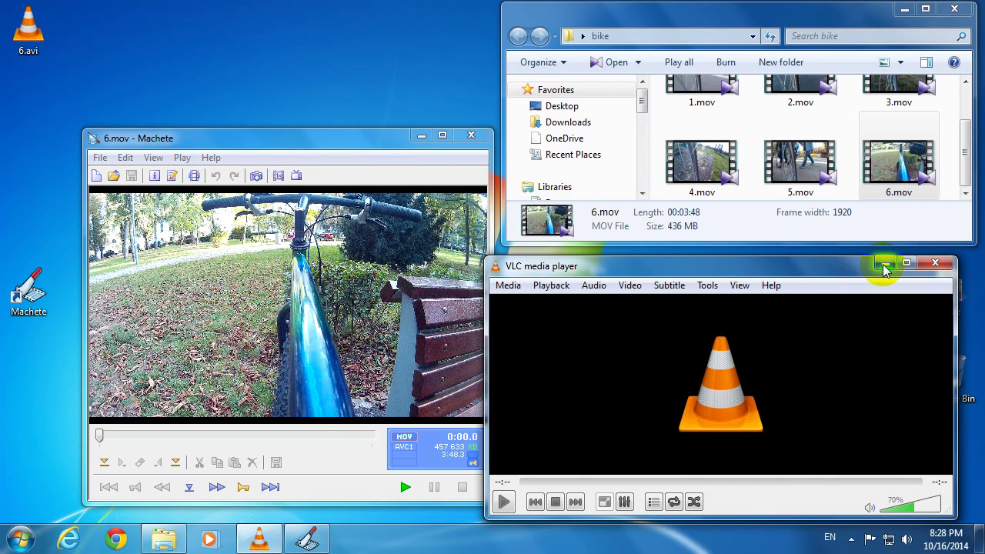
left_click(883, 264)
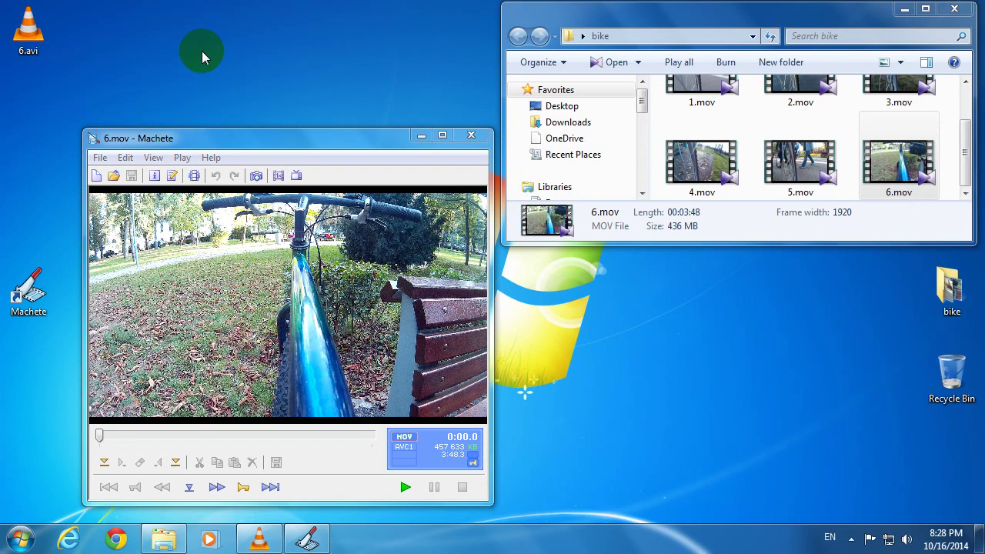
left_click(25, 58)
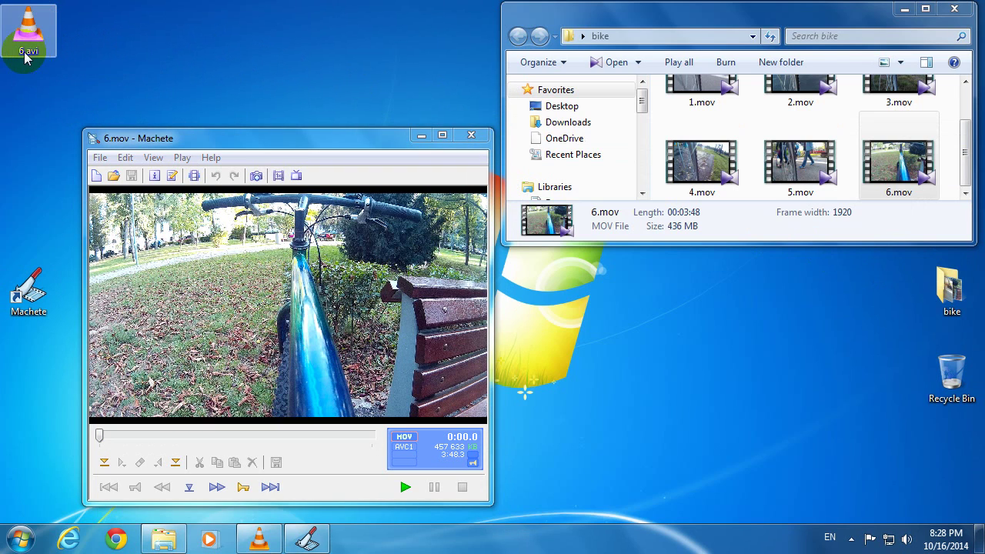
left_click(327, 123)
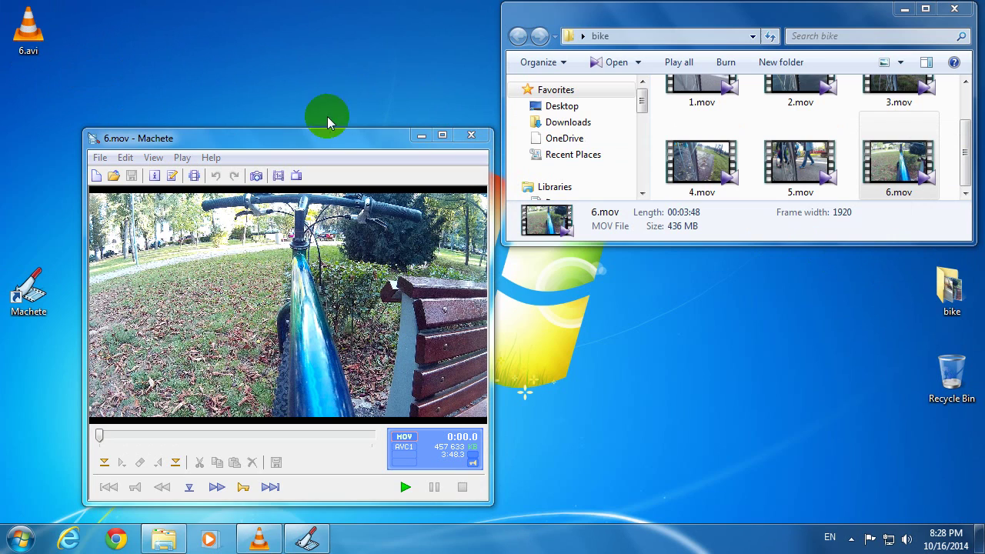
left_click(893, 192)
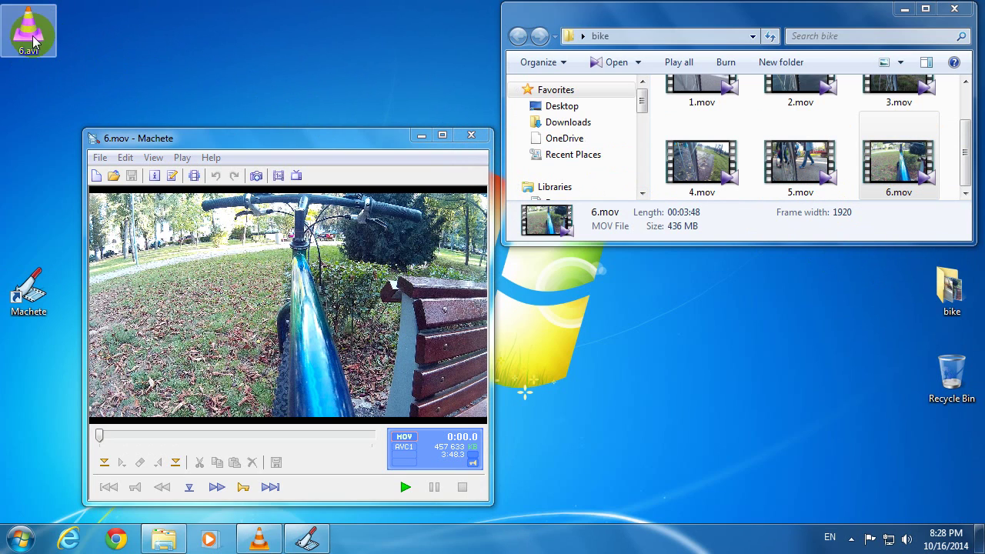
mouse_move(20, 29)
left_mouse_down()
mouse_move(77, 50)
mouse_move(198, 176)
mouse_move(233, 250)
mouse_move(237, 293)
left_mouse_up()
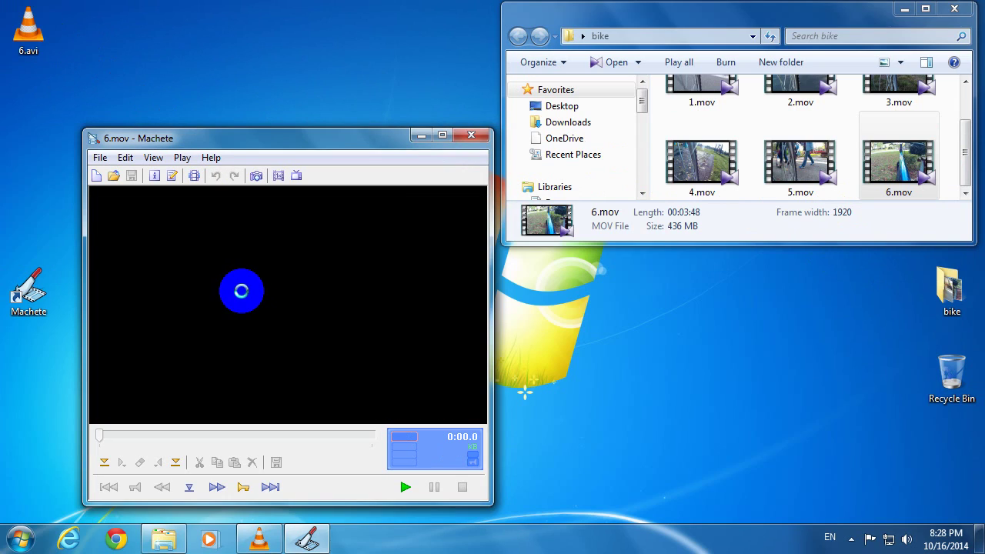
Step: Preview 6.avi, jumping to about 0:43 and 1:23, then stop playback
left_click(404, 487)
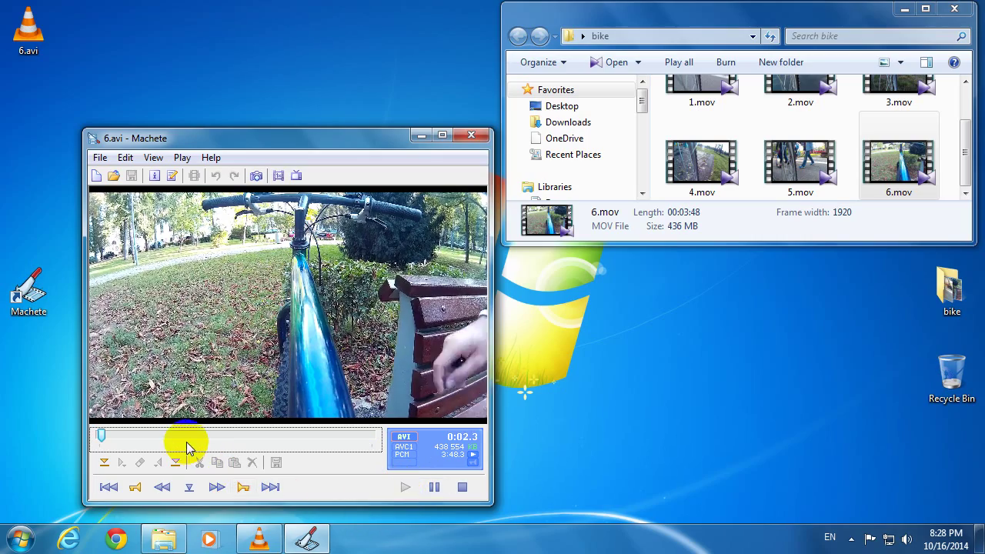
left_click(150, 436)
left_click(196, 436)
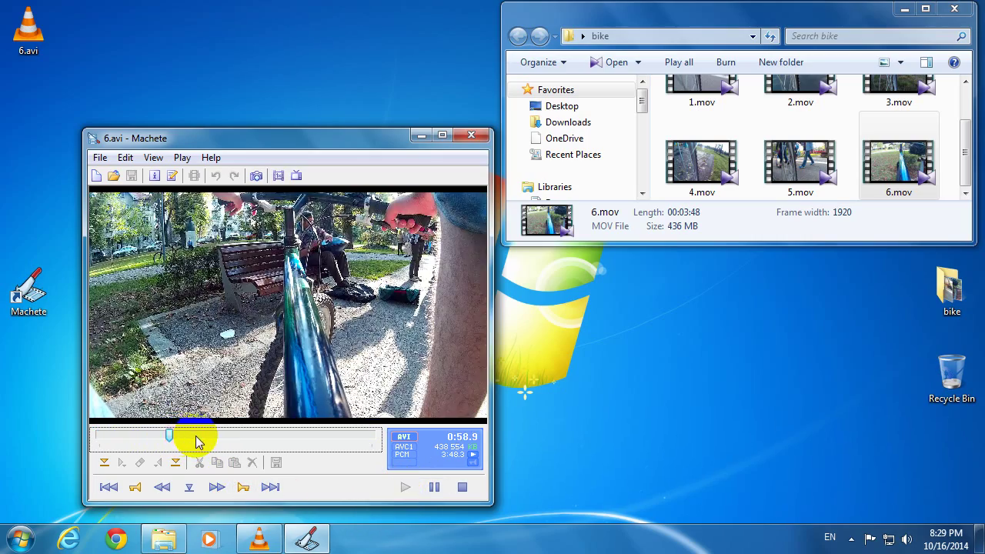
left_click(462, 489)
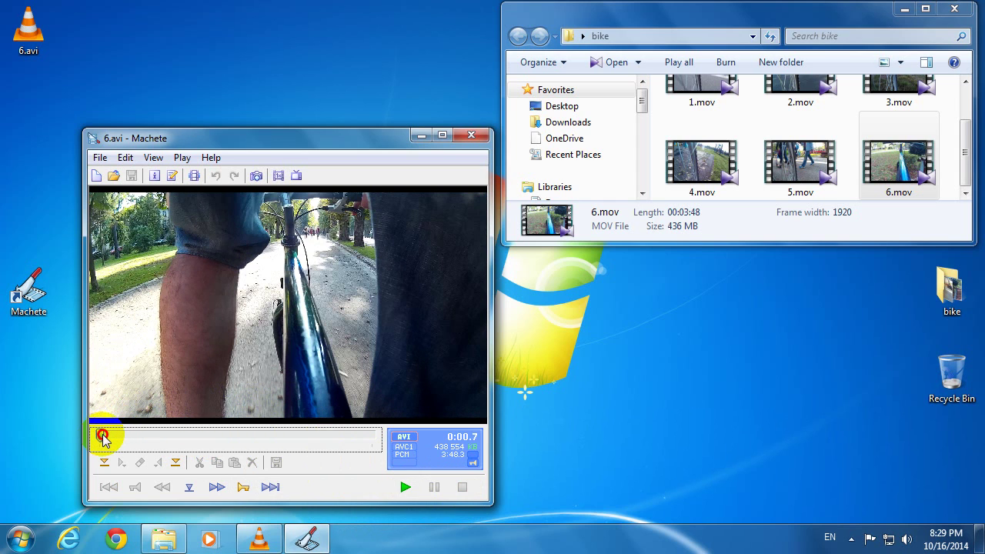
Step: Delete the opening 43.5 seconds, selecting from the start to the 0:43.5 key frame
left_click_drag(103, 437, 150, 434)
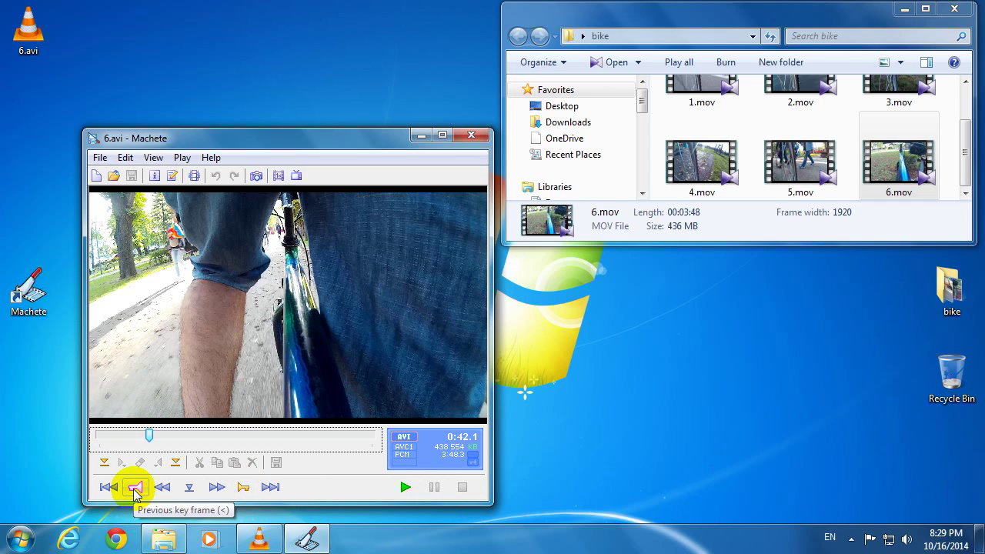
left_click(243, 487)
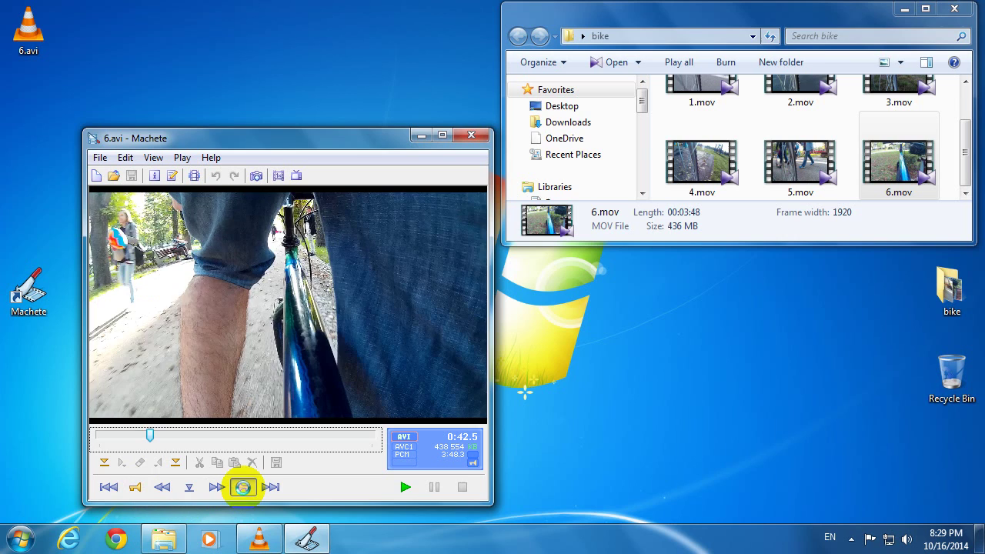
left_click(243, 487)
left_click(243, 488)
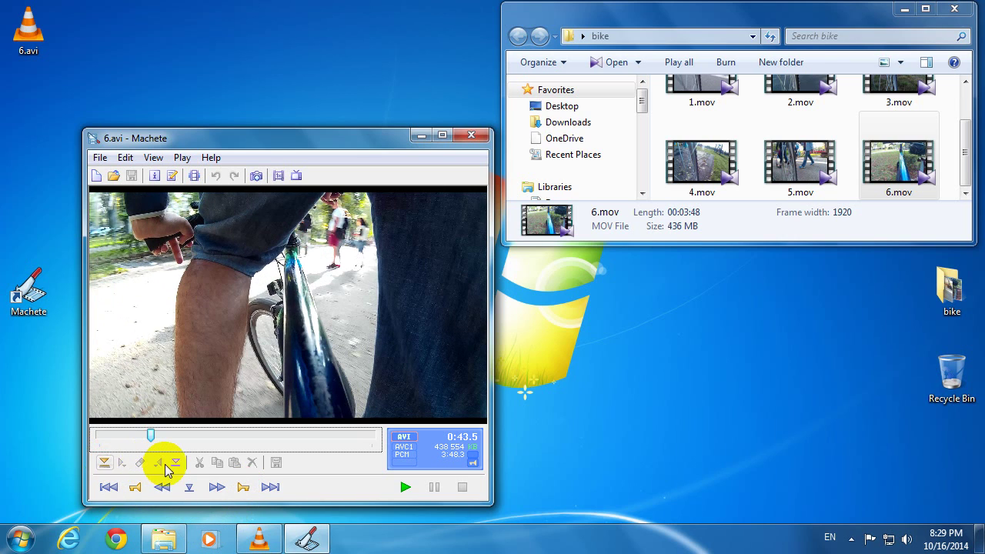
left_click(104, 464)
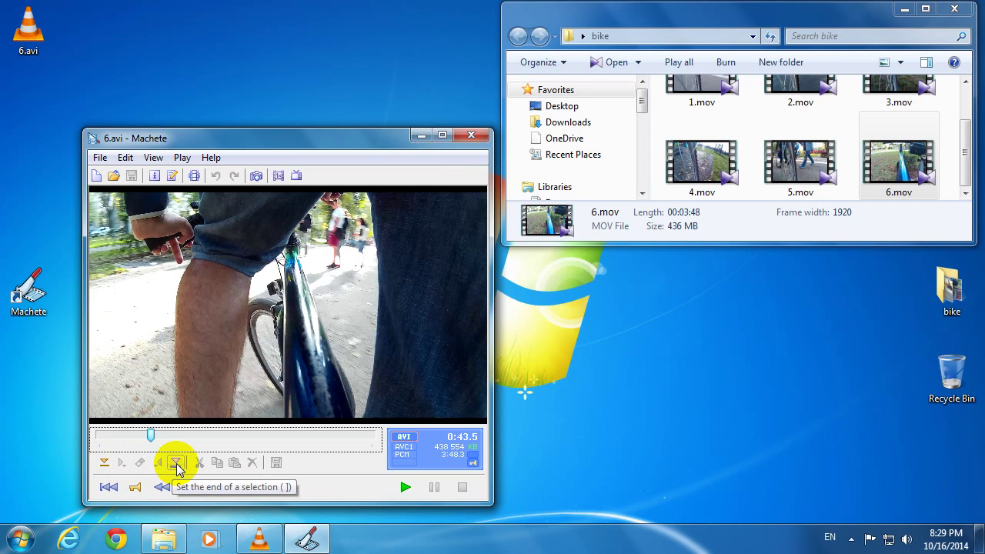
left_click(176, 464)
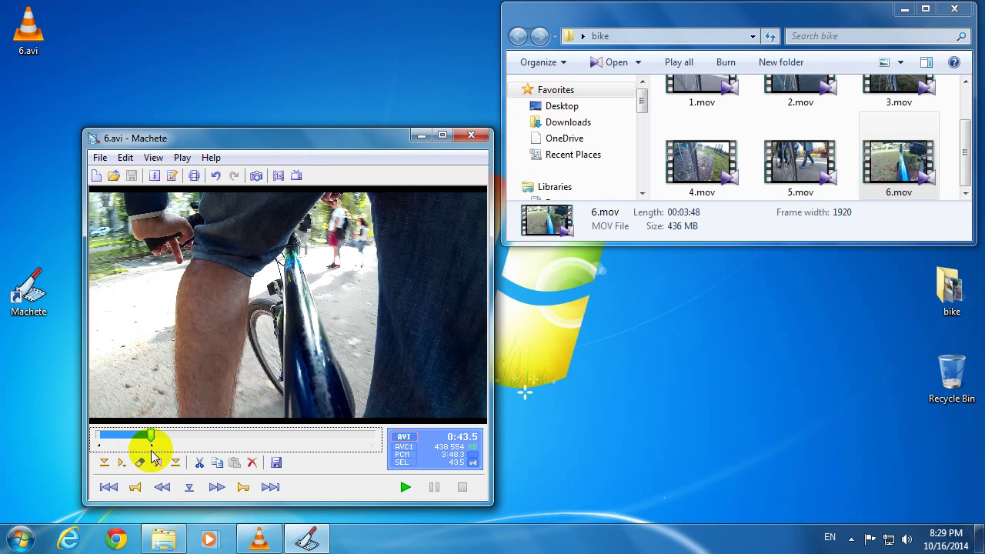
left_click(255, 462)
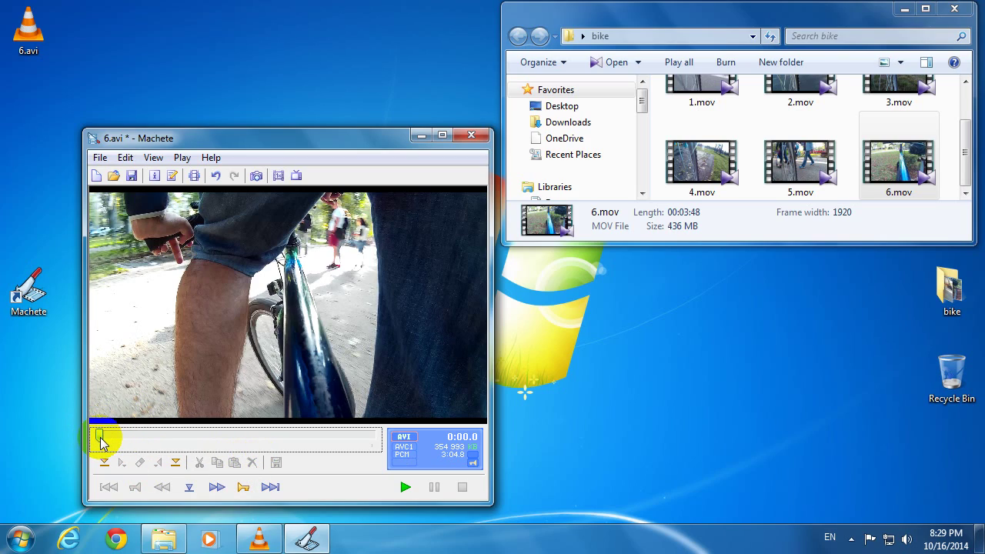
Step: Delete everything after the 0:28.0 key frame, leaving a 28-second clip
left_click_drag(100, 440, 138, 445)
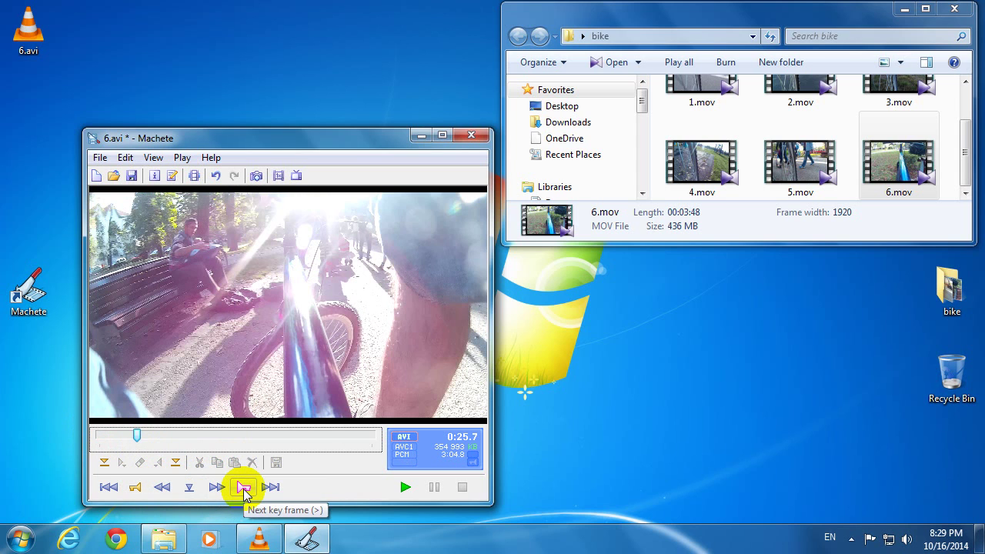
left_click(245, 489)
left_click(243, 488)
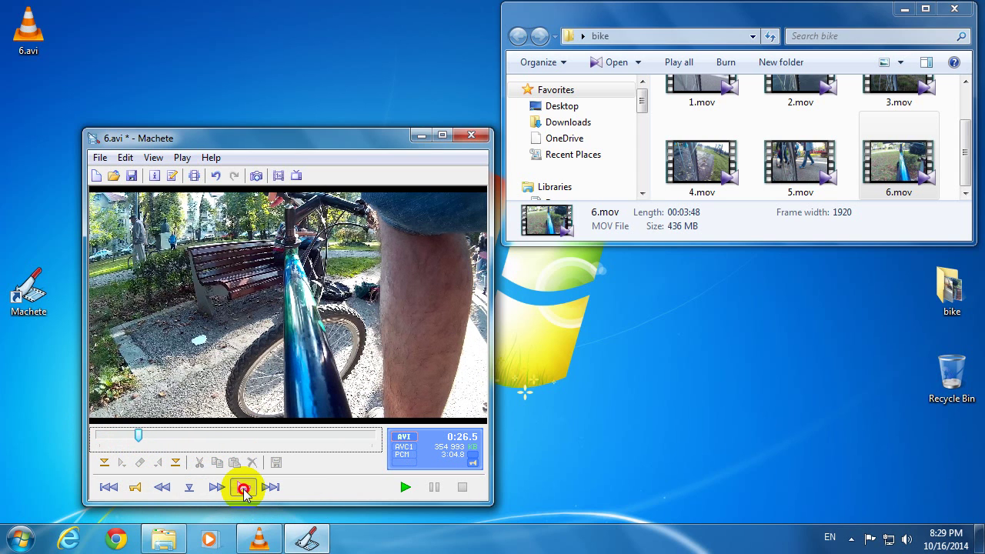
left_click(243, 488)
left_click(244, 487)
left_click(243, 490)
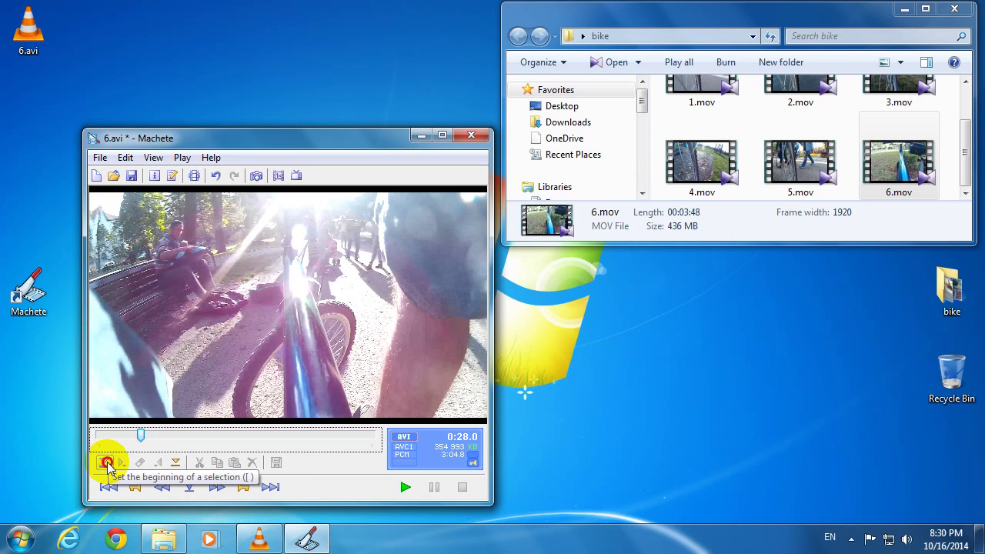
left_click(107, 464)
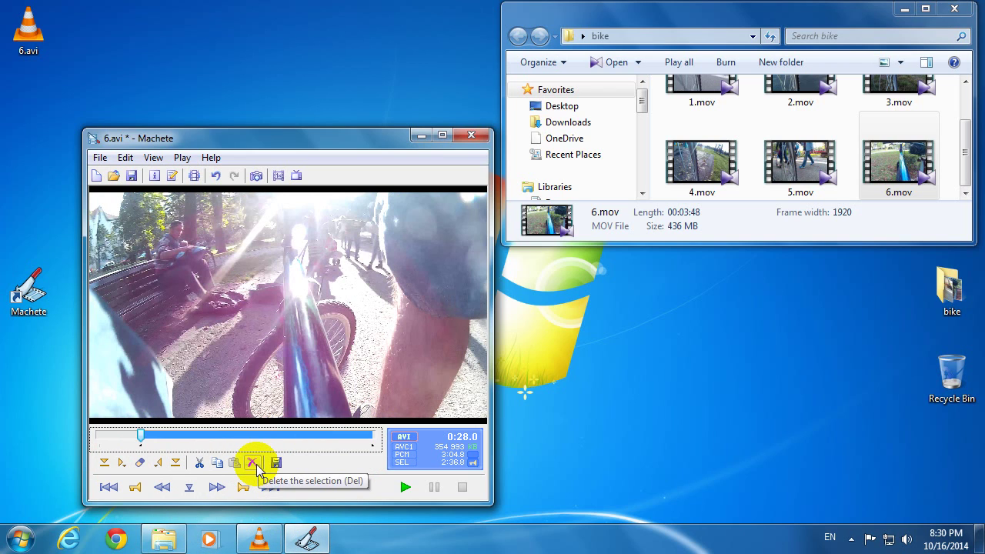
left_click(257, 467)
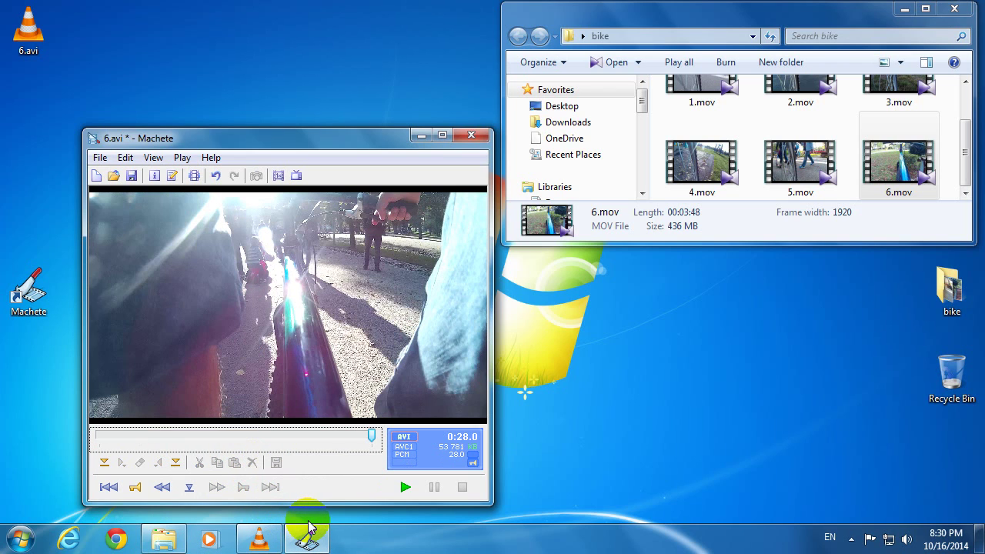
Step: Save the trimmed clip as first.avi on the Desktop using File > Save As
left_click(103, 159)
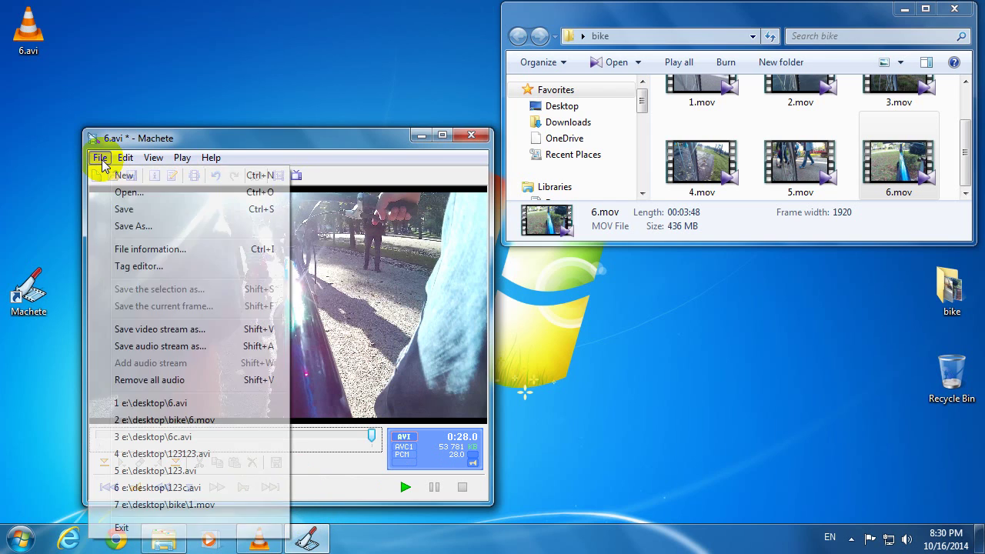
left_click(164, 228)
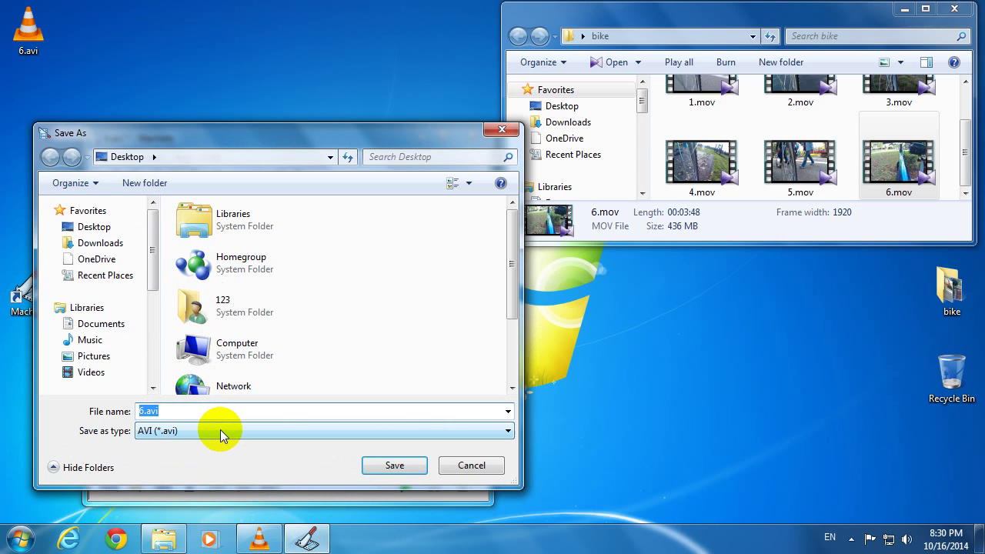
type("first")
left_click(394, 466)
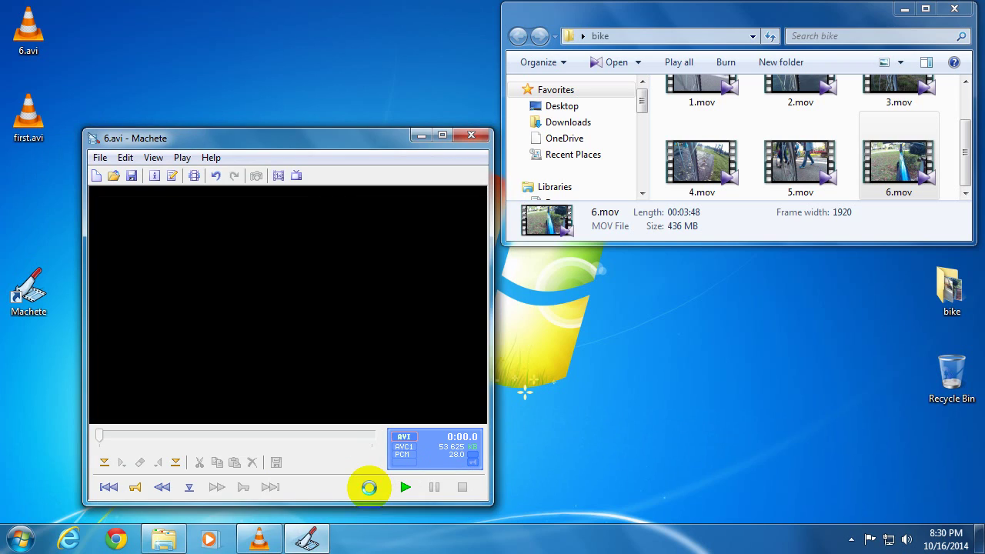
left_click(175, 265)
left_click(34, 115)
Step: Reload 6.avi and delete everything from the start up to the 3:25.5 key frame
left_click_drag(52, 163, 114, 243)
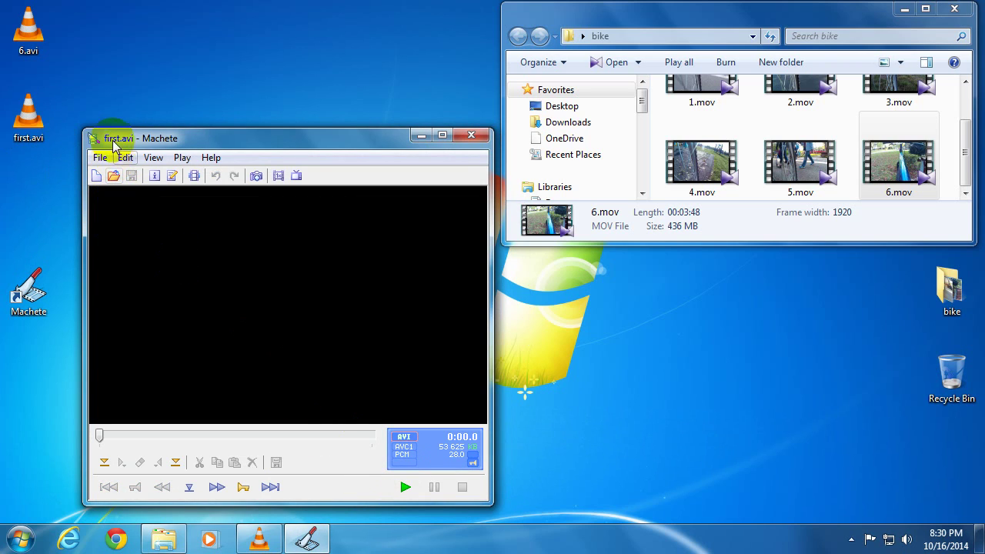
mouse_move(28, 31)
left_mouse_down()
mouse_move(183, 169)
mouse_move(268, 271)
mouse_move(228, 286)
left_mouse_up()
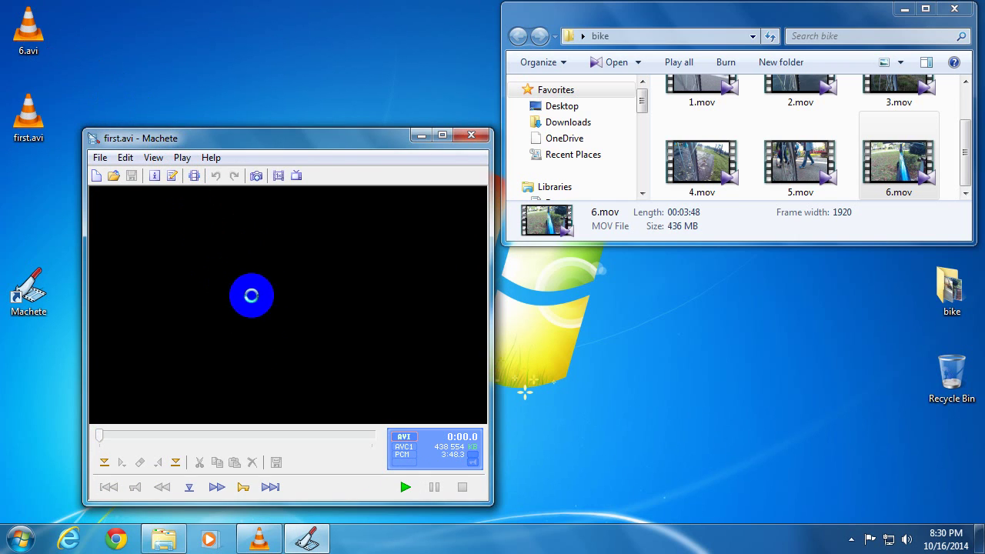
mouse_move(159, 433)
left_mouse_down()
mouse_move(104, 438)
mouse_move(342, 441)
left_mouse_up()
left_click(243, 487)
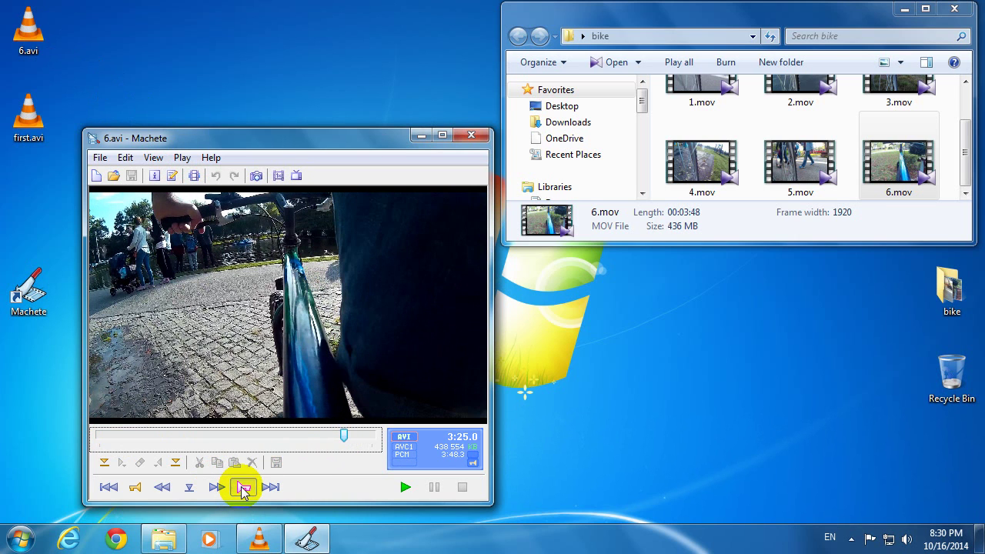
left_click(241, 487)
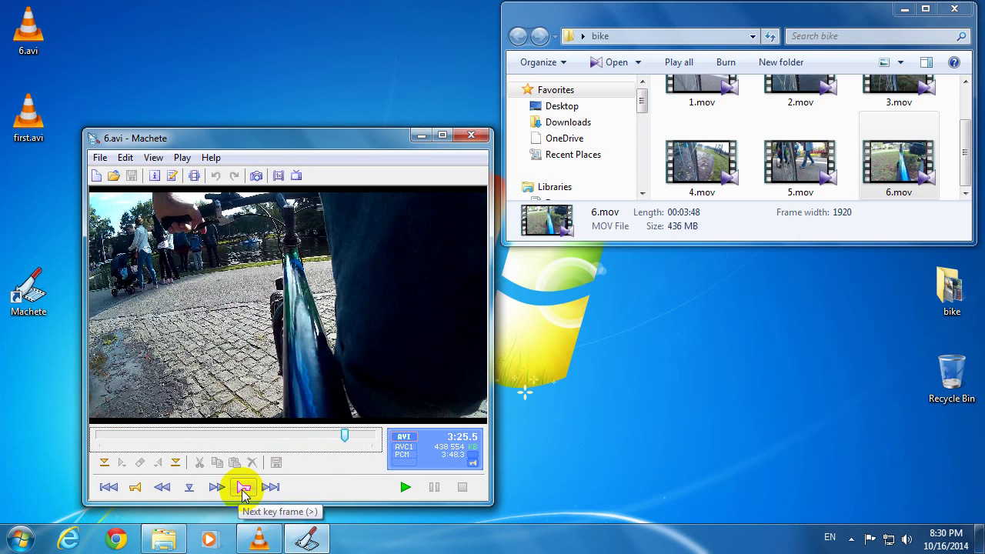
left_click(105, 463)
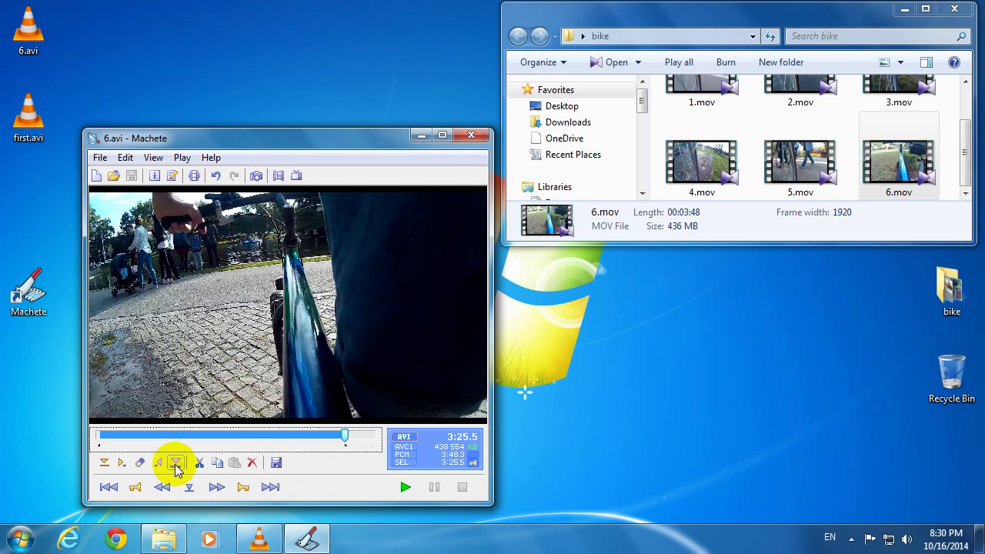
left_click(252, 464)
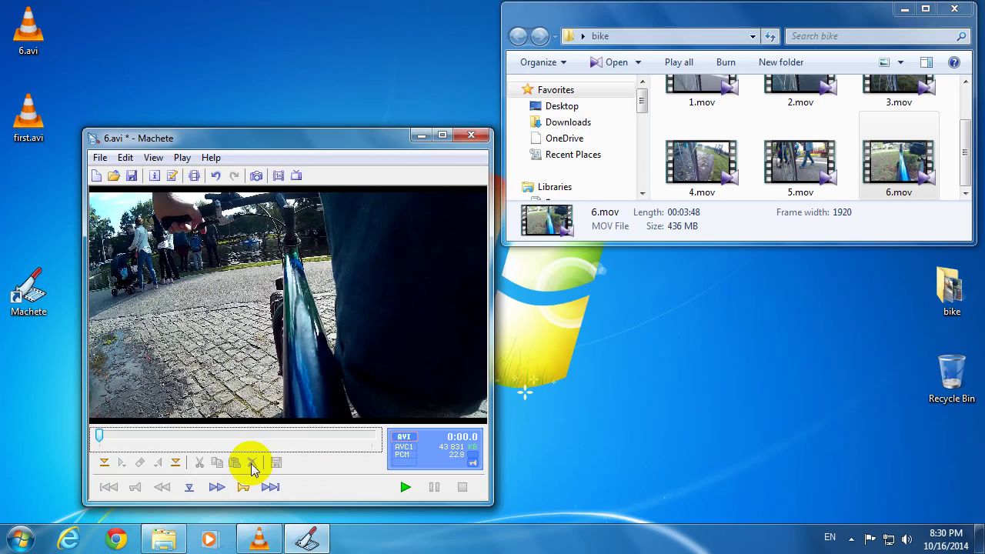
Step: Delete everything from 0:16.3 to the end of the clip
left_click_drag(98, 436, 294, 442)
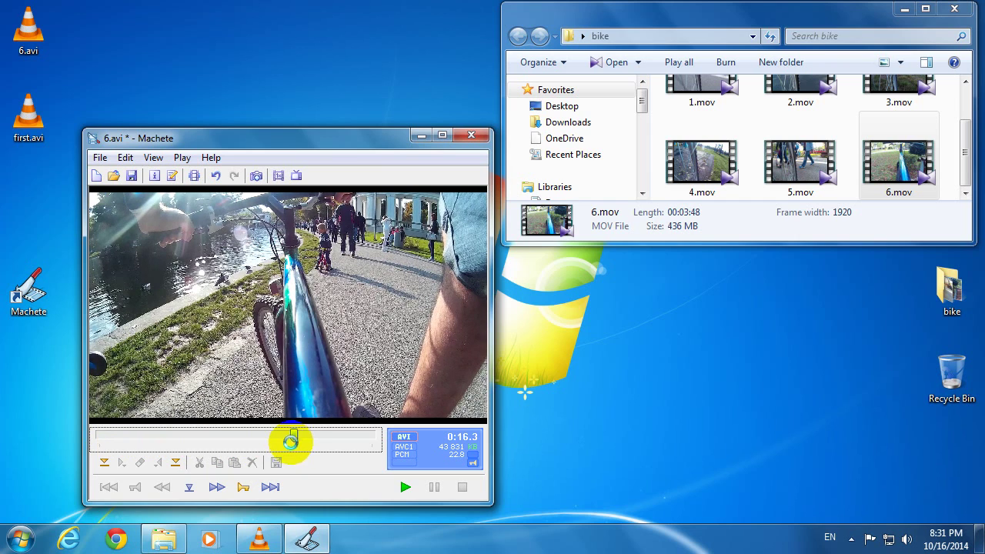
left_click(104, 464)
left_click(105, 464)
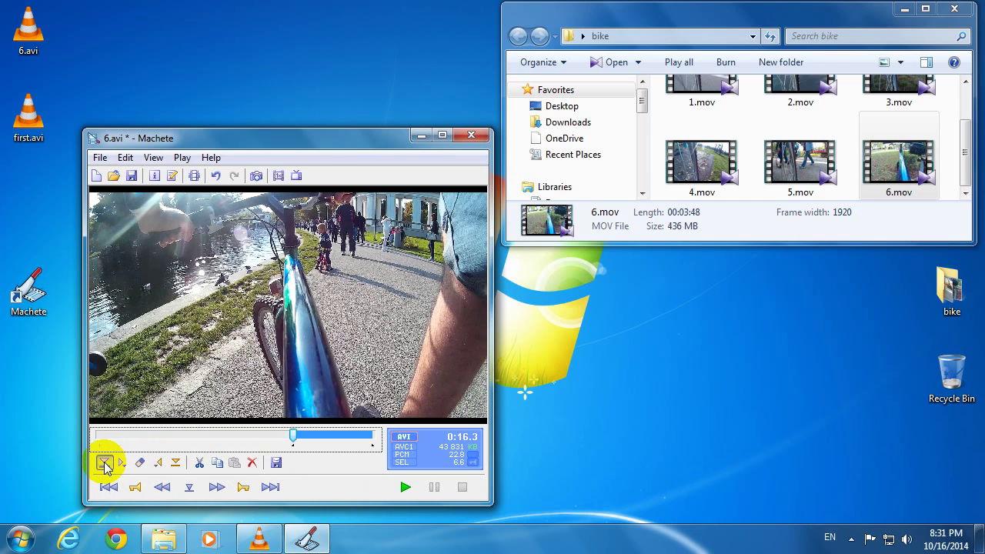
left_click(251, 465)
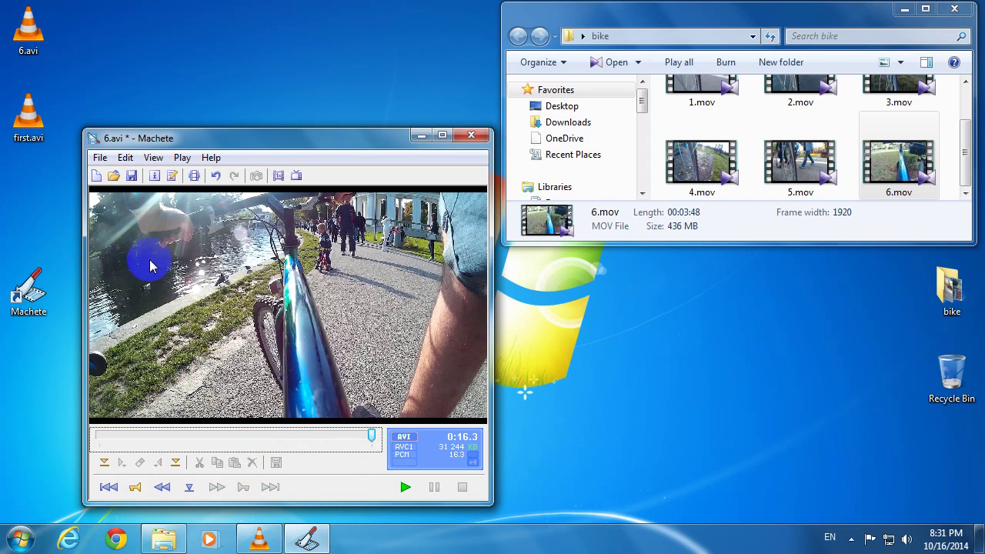
Step: Save the 16.3-second clip as second.avi using File > Save As
left_click(100, 159)
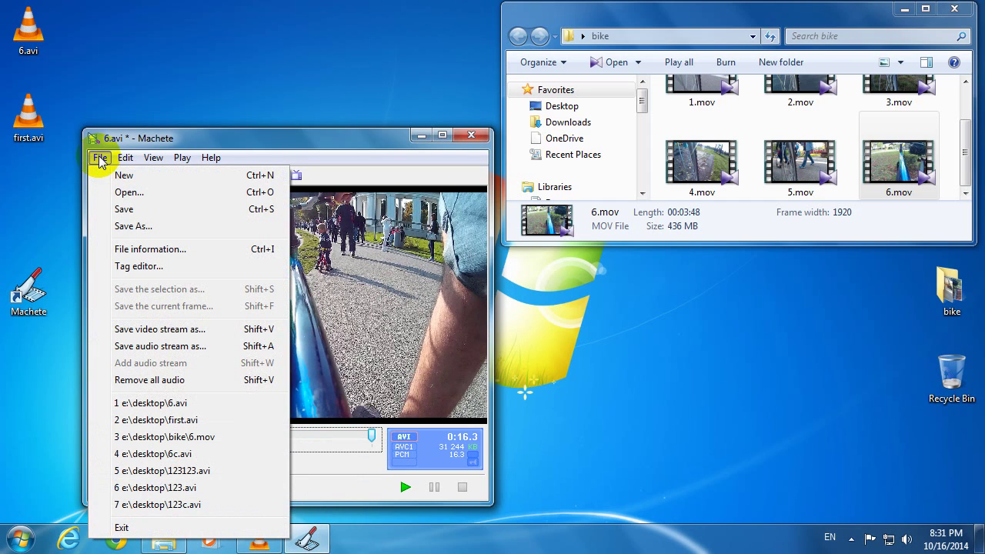
left_click(143, 227)
type("secon")
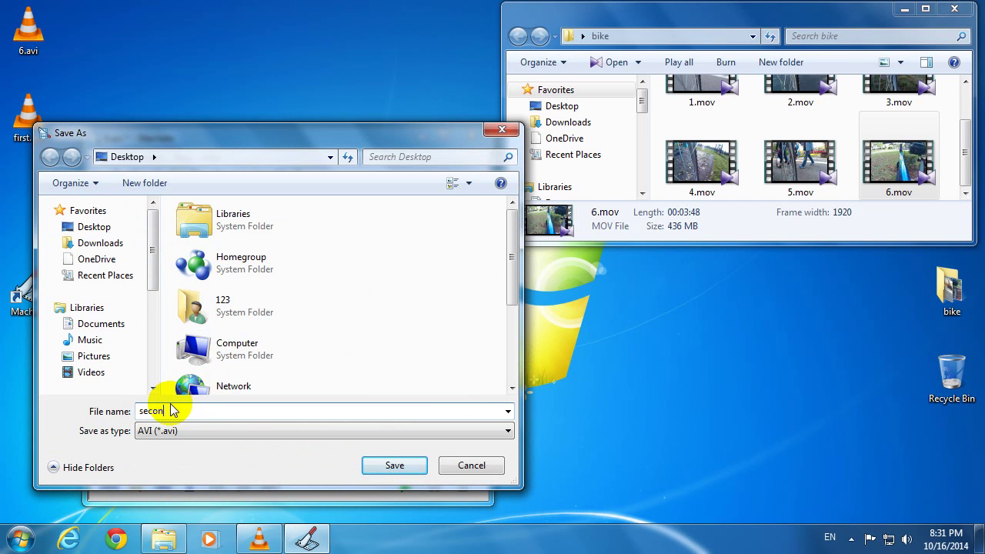
type("d")
left_click(389, 465)
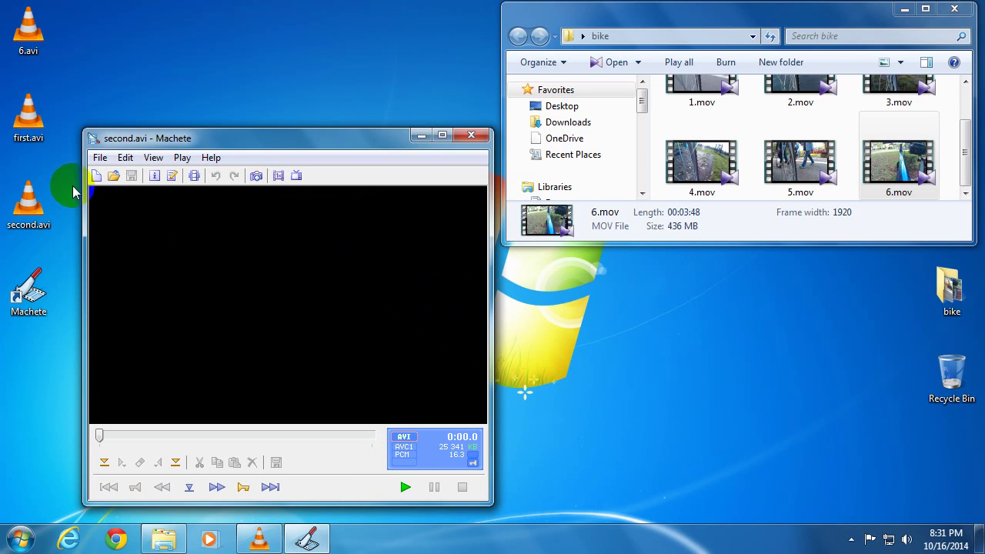
Step: Load first.avi, insert second.avi at its end, and preview the join between the clips
mouse_move(36, 121)
left_mouse_down()
mouse_move(137, 104)
mouse_move(151, 238)
mouse_move(143, 277)
mouse_move(175, 272)
left_mouse_up()
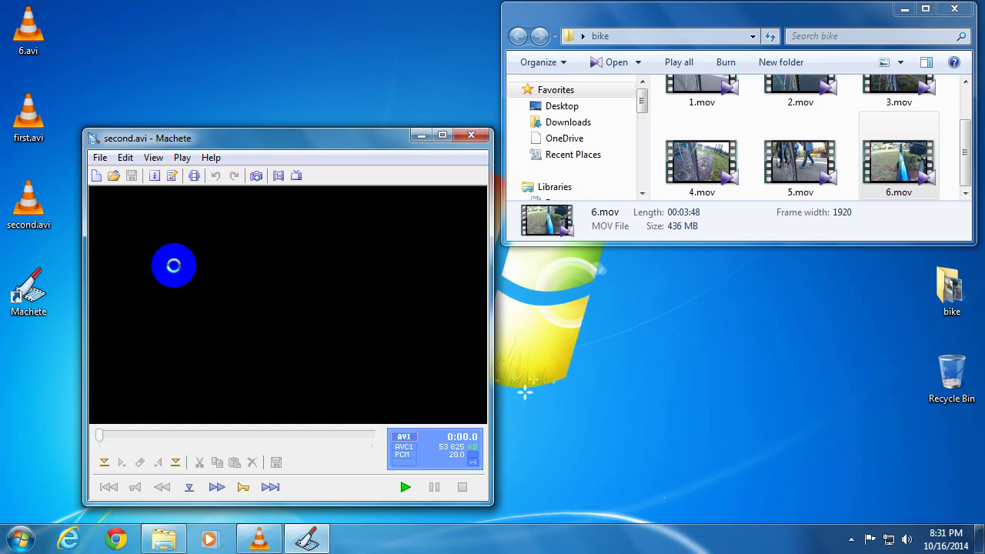
left_click_drag(100, 440, 382, 446)
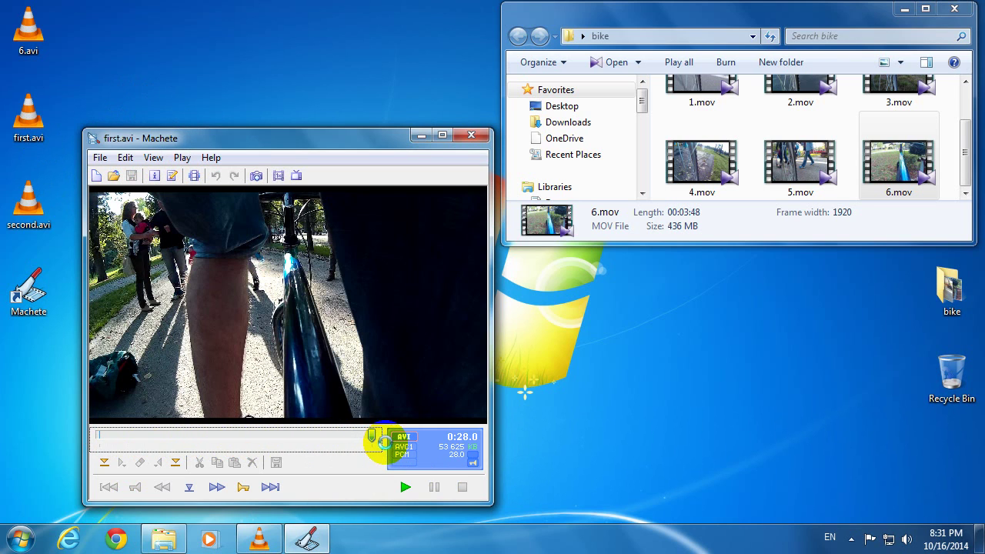
left_click(194, 177)
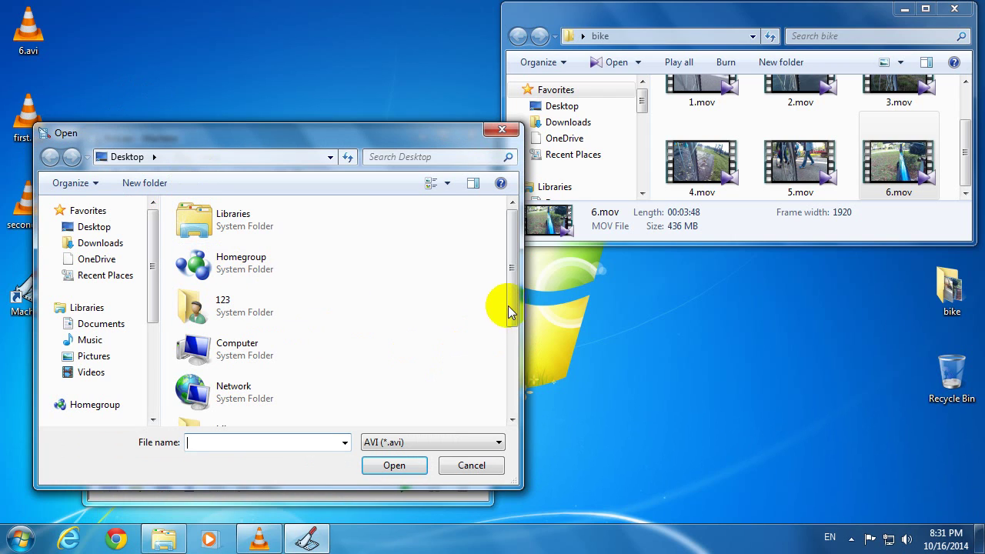
left_click_drag(512, 307, 507, 404)
left_click(231, 402)
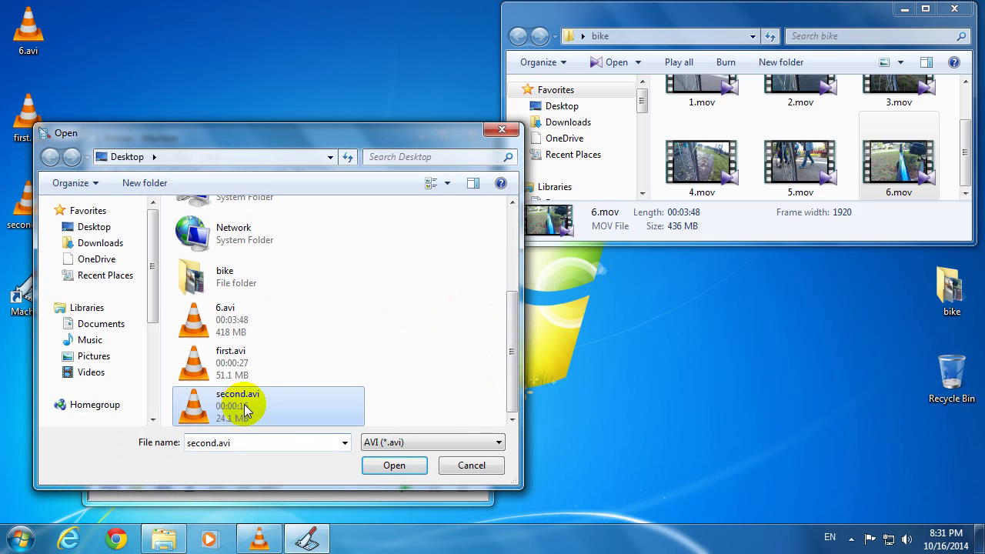
left_click(396, 467)
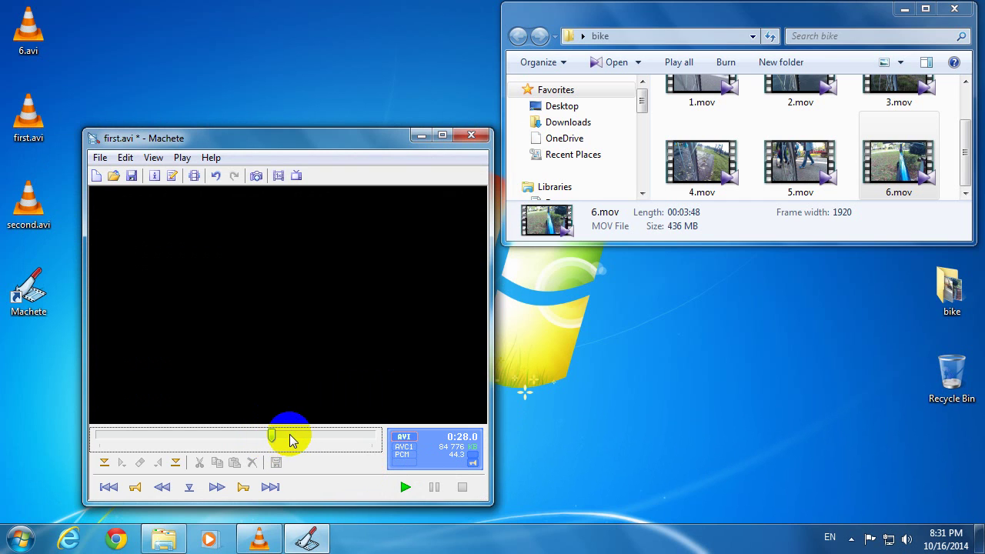
mouse_move(277, 437)
left_mouse_down()
mouse_move(290, 437)
mouse_move(219, 438)
mouse_move(310, 435)
left_mouse_up()
left_click(100, 158)
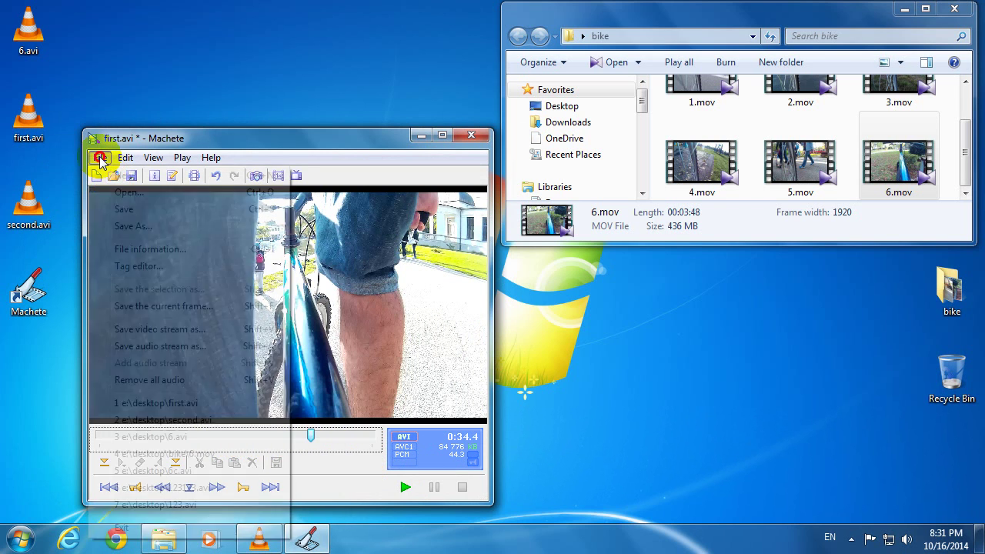
Step: Save the combined 44.3-second clip under the file name merged.avi
left_click(149, 229)
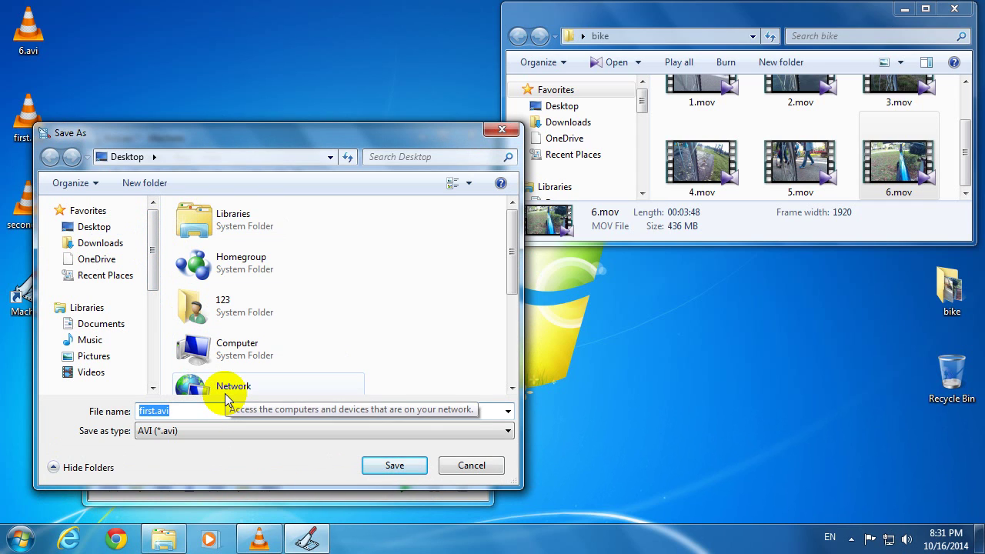
type("rged")
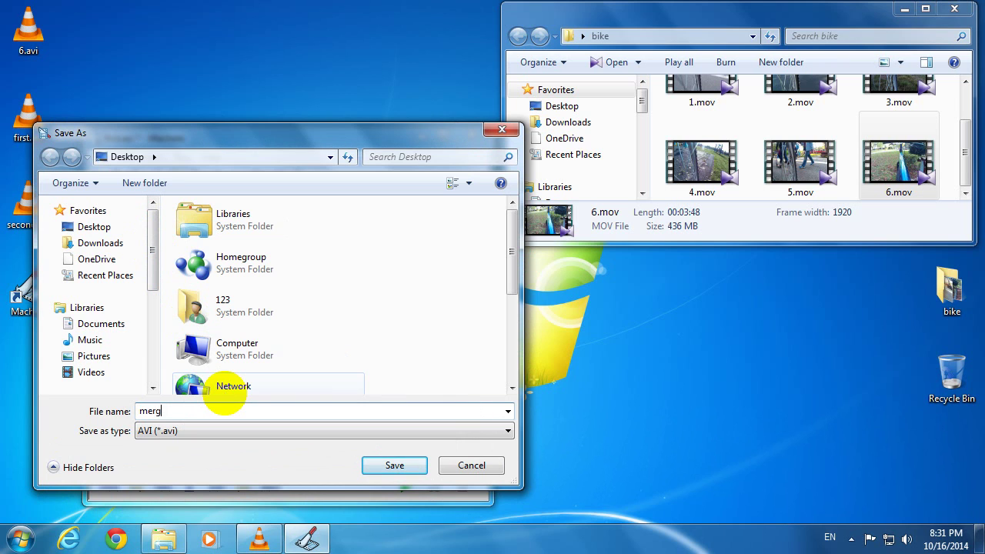
left_click(390, 467)
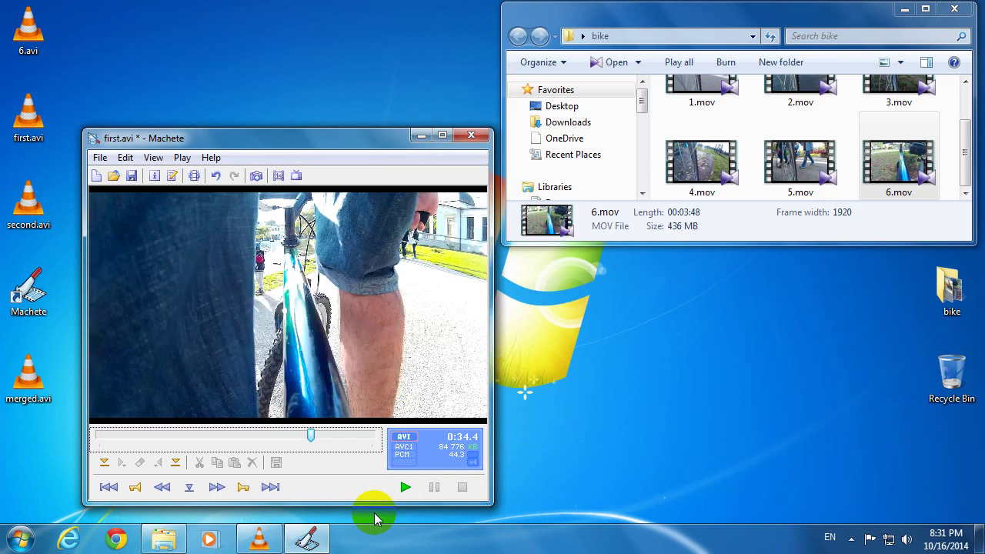
Step: Close Machete and minimize the bike folder window so merged.avi shows on the desktop
left_click(471, 136)
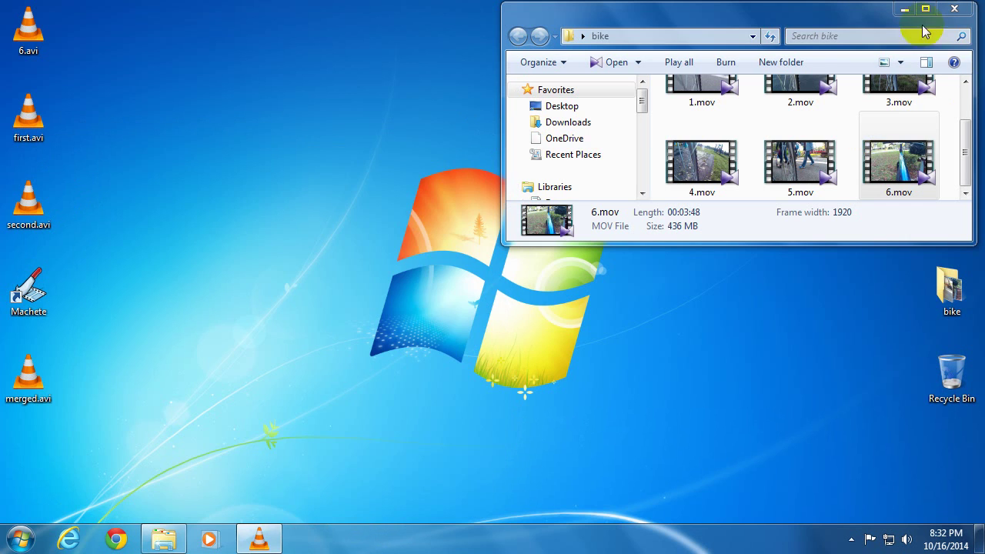
left_click(904, 10)
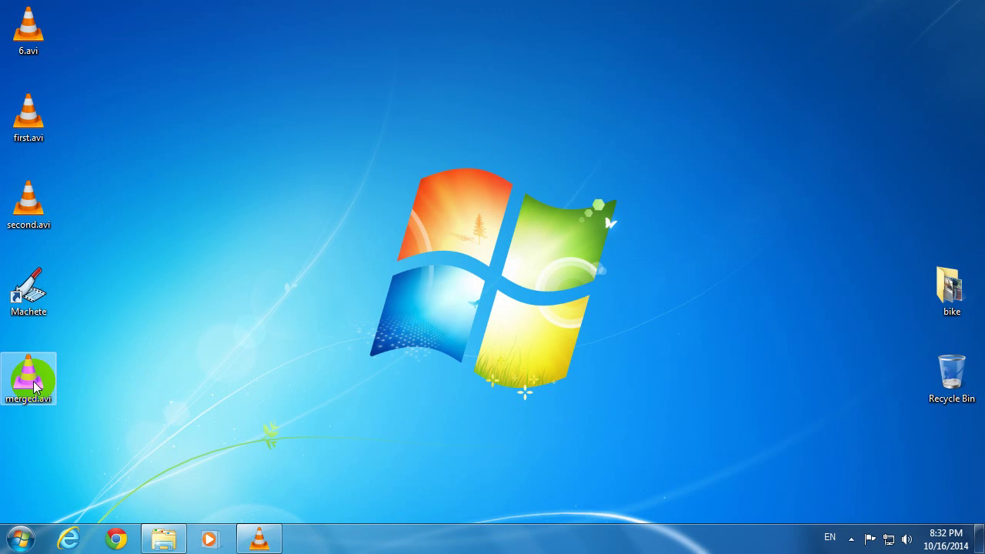